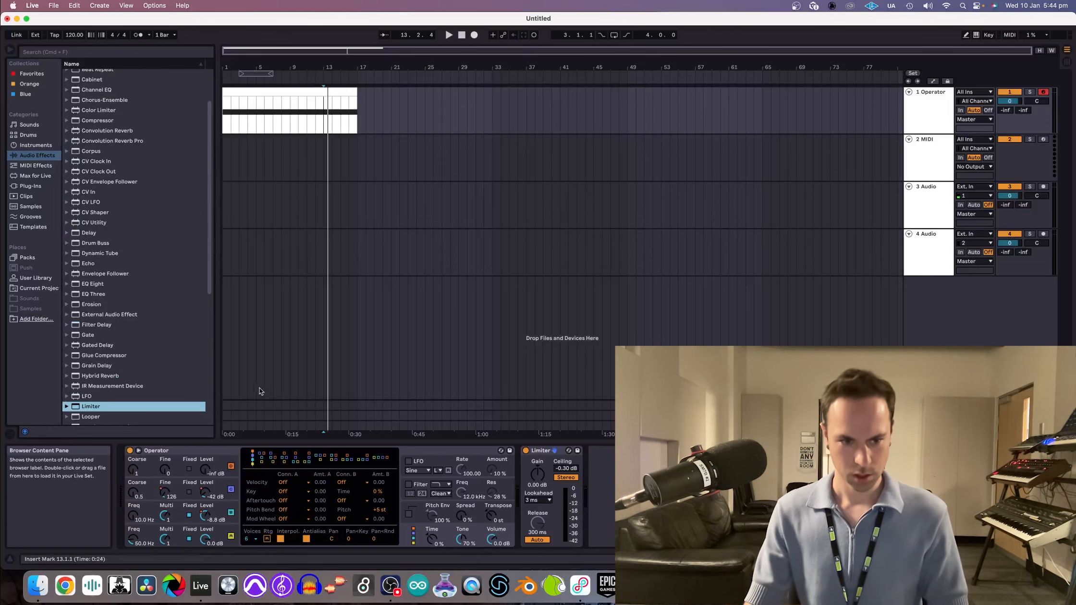
- Insert an Overdrive between Operator and Limiter, set its filter to 966 Hz with bandwidth 5.10, and set Dry/Wet to 0%
scroll(108, 326, "down", 6)
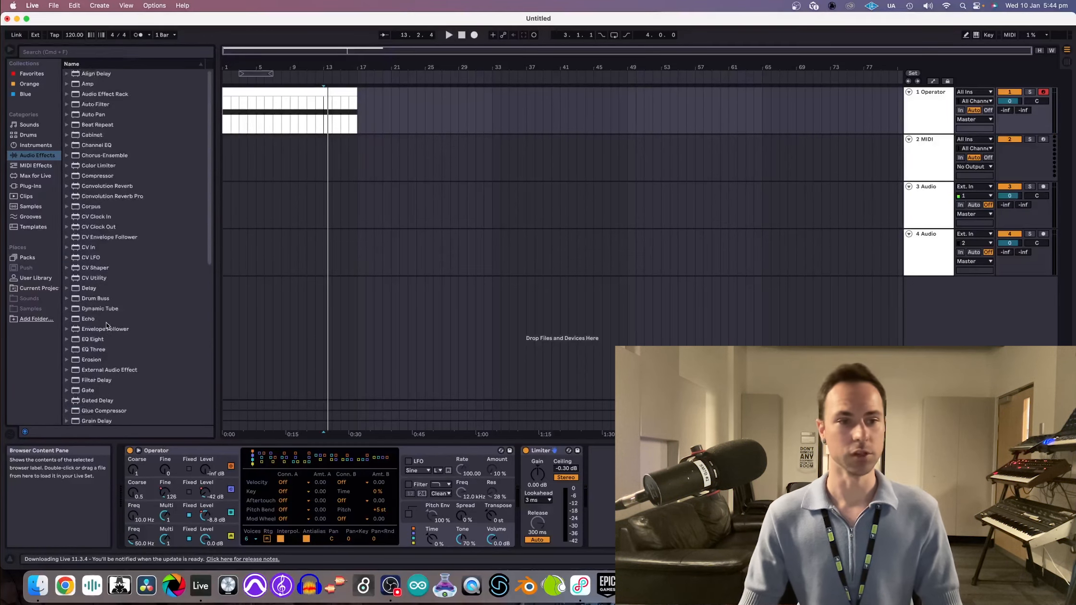
left_click_drag(94, 253, 548, 451)
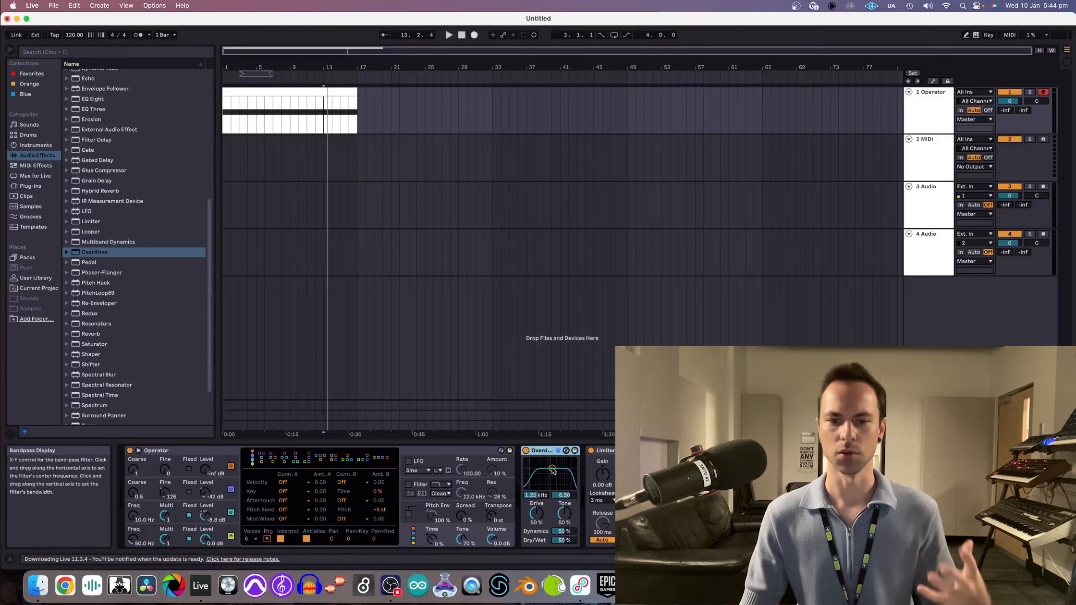
left_click_drag(552, 470, 552, 476)
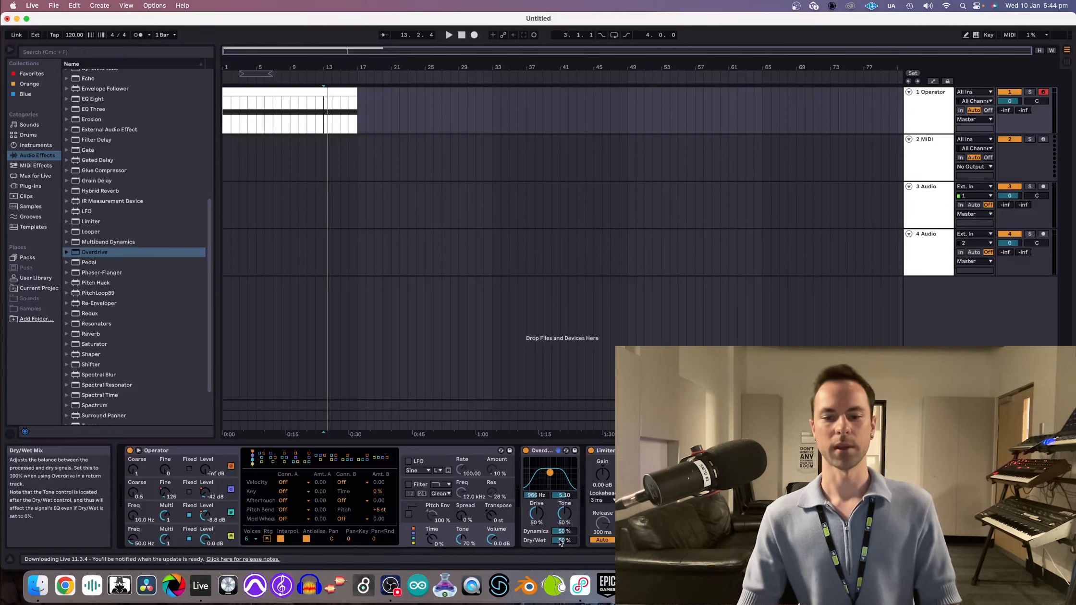
key("space")
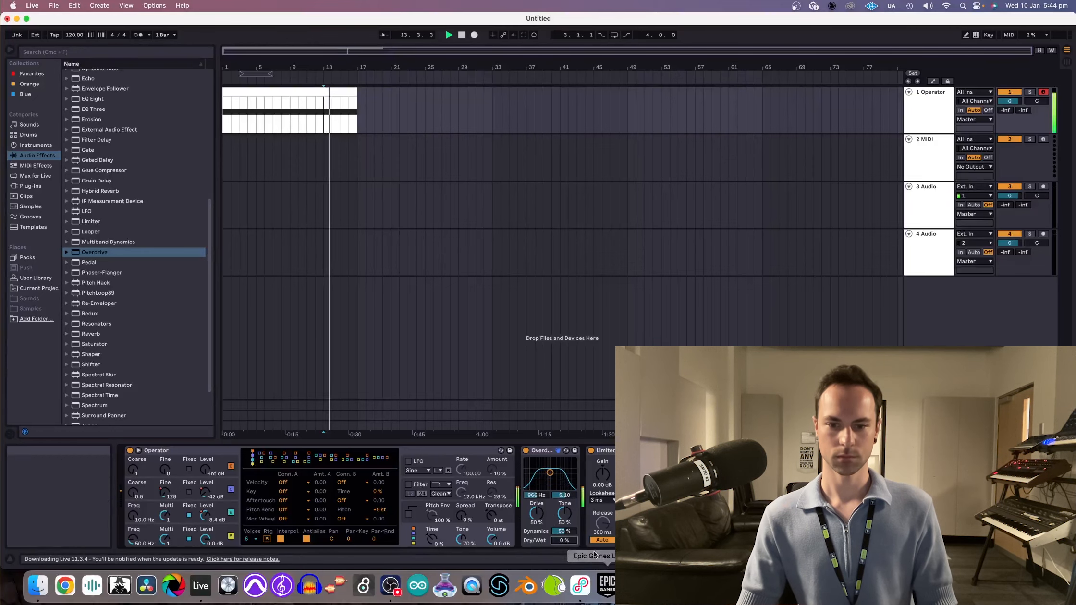
mouse_move(564, 541)
left_mouse_down()
mouse_move(564, 504)
mouse_move(564, 543)
left_mouse_up()
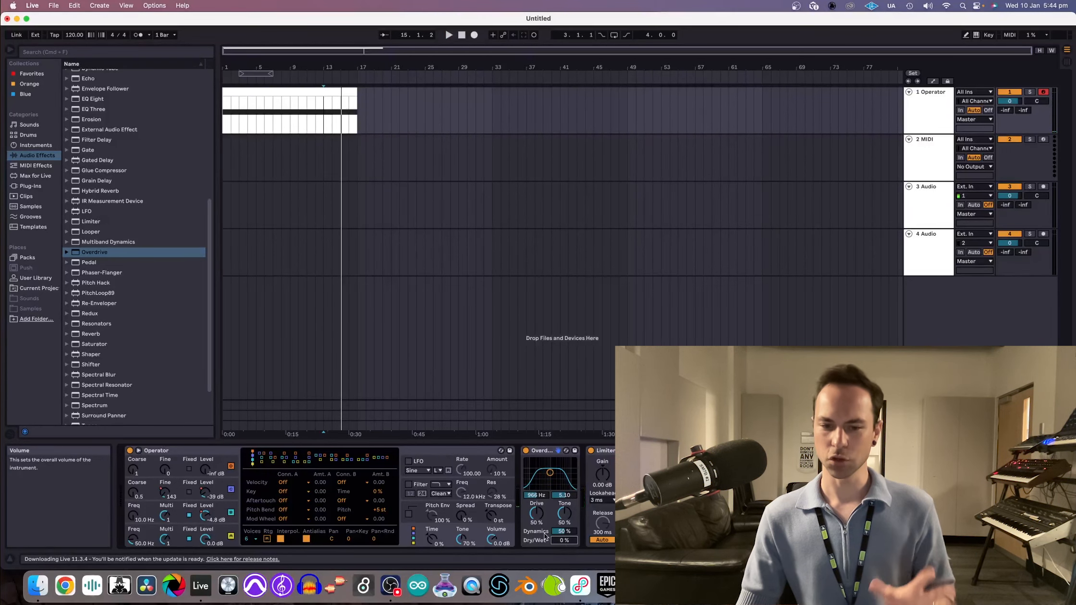
- Lower Operator's overall volume to -12 dB and audition the level in playback
left_click(687, 514)
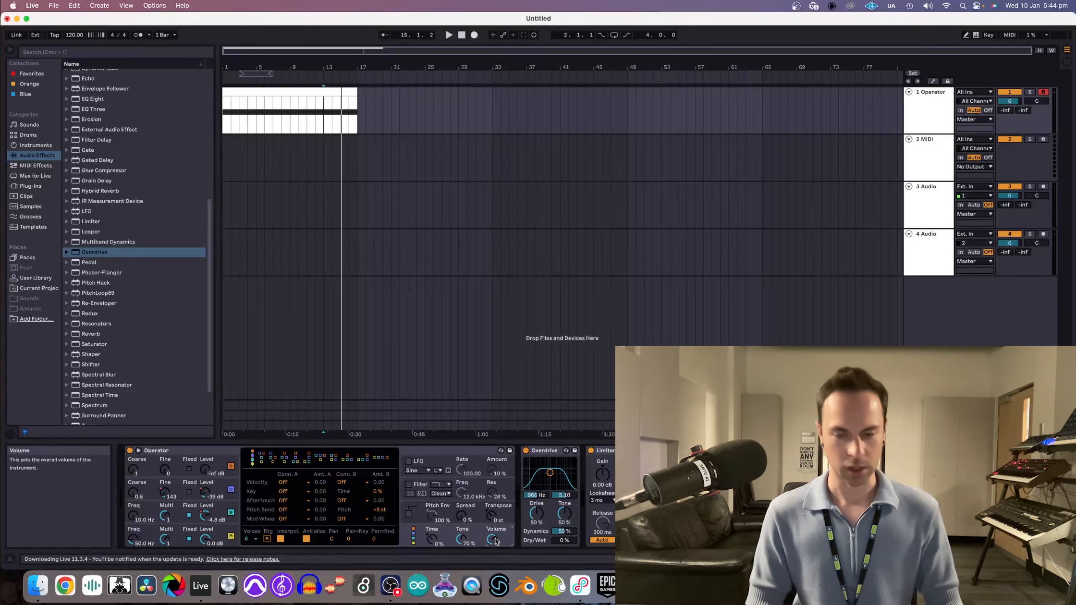
key("space")
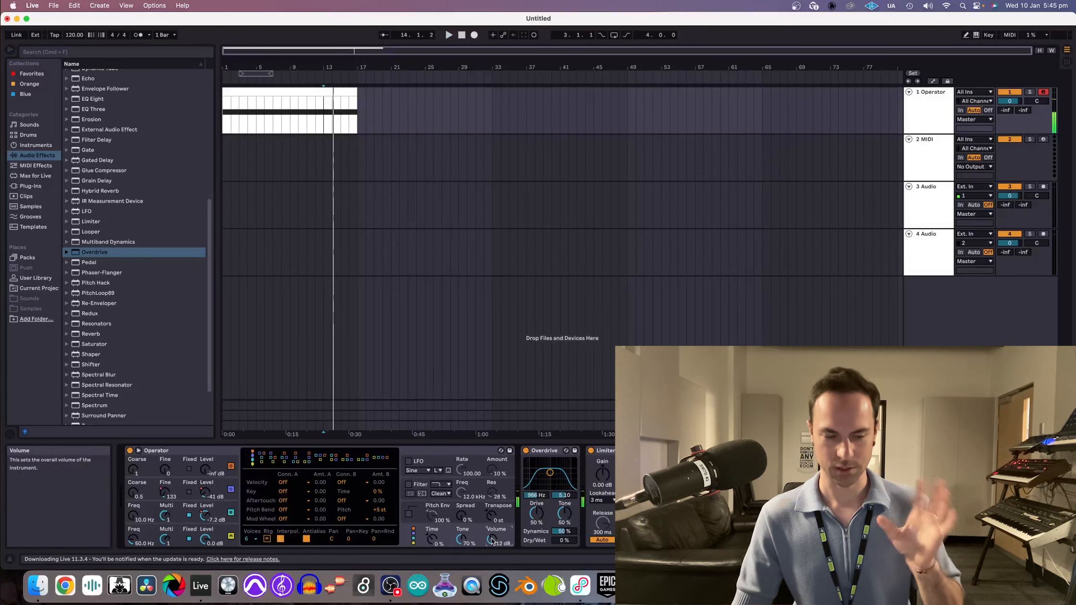
left_click(447, 34)
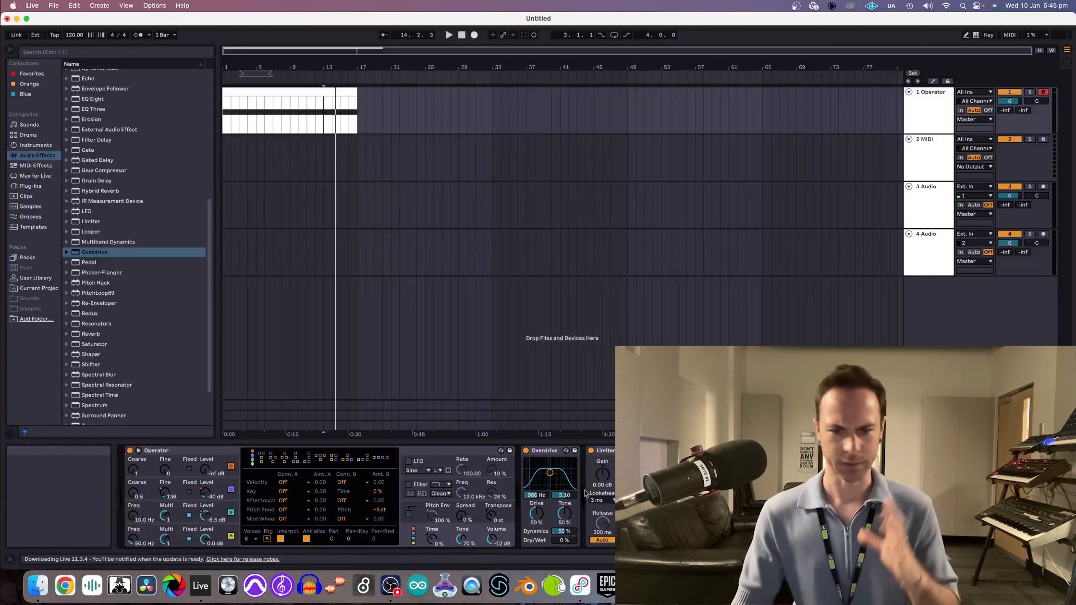
- Show automation and draw a gentle rising Overdrive Dry/Wet ramp from 0% at bar 5 to the clip's end at bar 17
key("a")
left_click(256, 133)
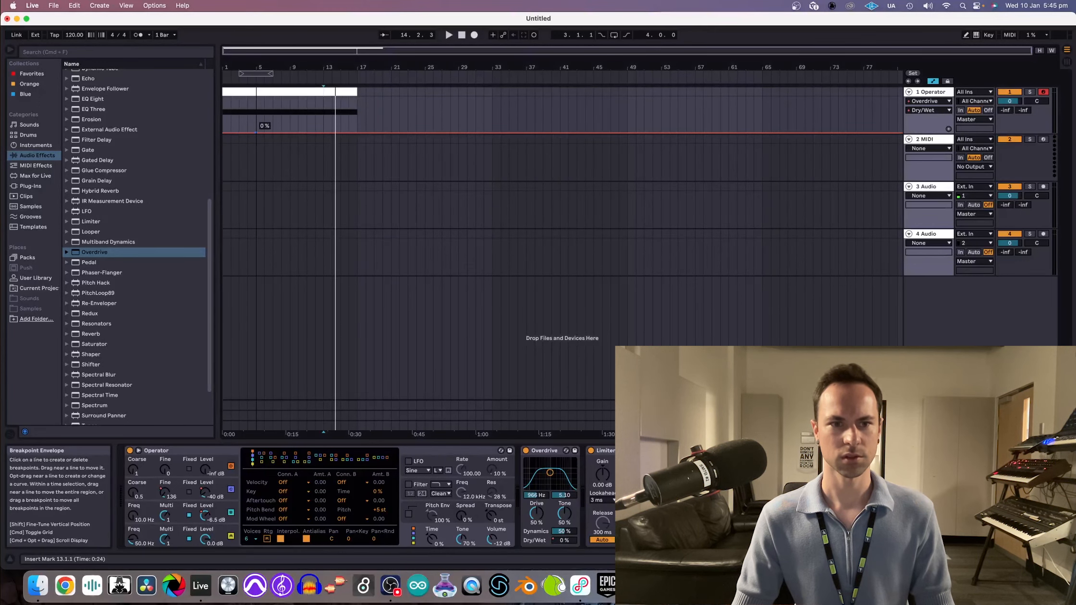
mouse_move(272, 133)
left_mouse_down()
mouse_move(400, 100)
mouse_move(357, 101)
mouse_move(358, 126)
left_mouse_up()
- Audition the latter part of the clip and set Overdrive's filter to 2.21 kHz with bandwidth 5.81
left_click(348, 118)
key("space")
left_click(305, 120)
key("space")
key("space")
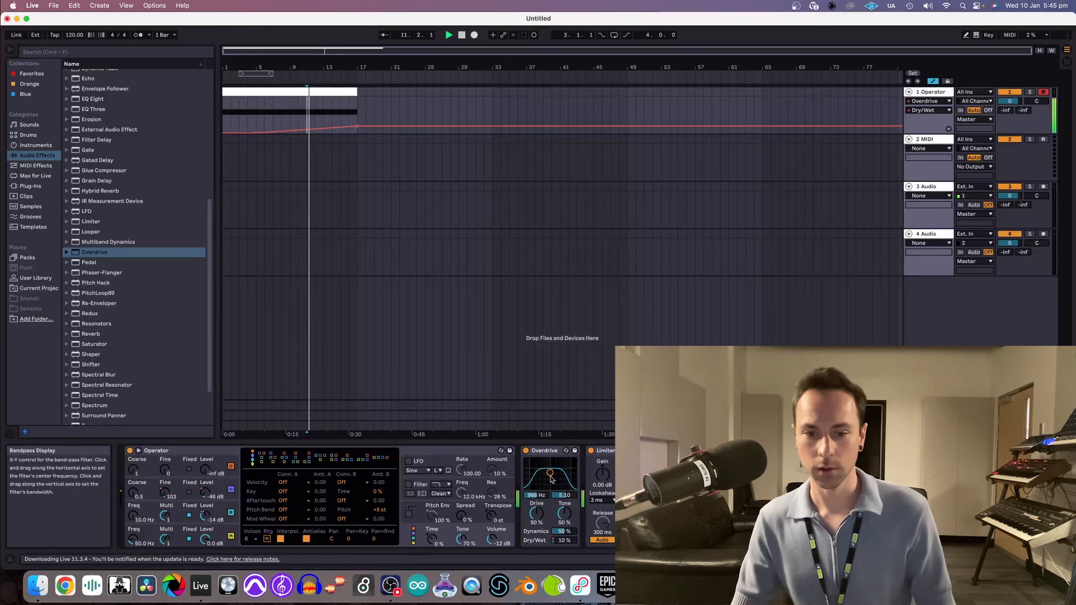
mouse_move(551, 480)
left_mouse_down()
mouse_move(566, 467)
mouse_move(556, 470)
left_mouse_up()
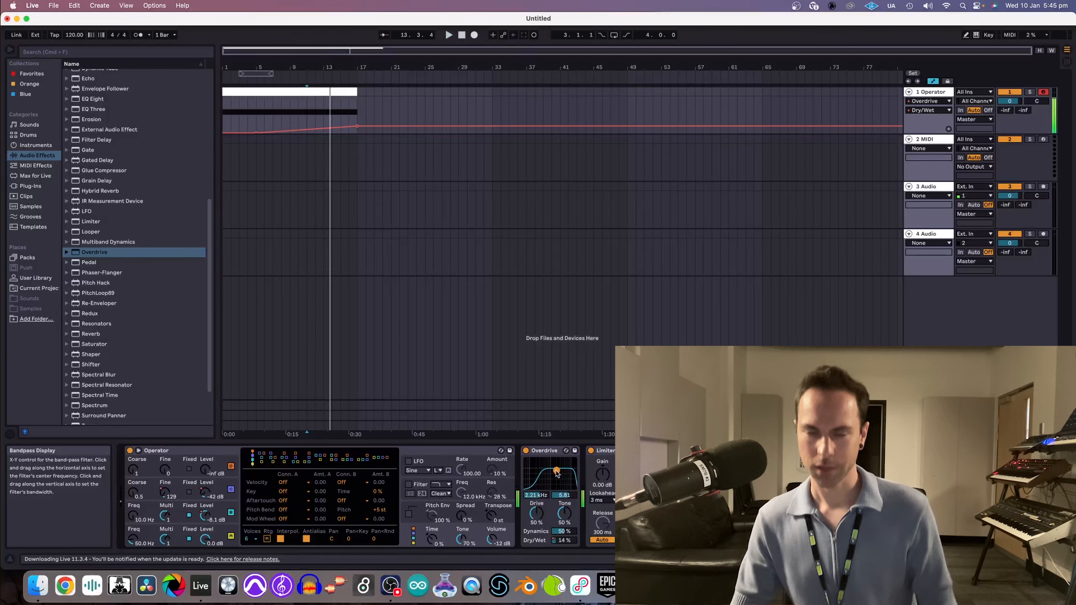
- Show Operator's Osc-B Output Level automation on the Operator track and place it in its own lane
left_click(946, 102)
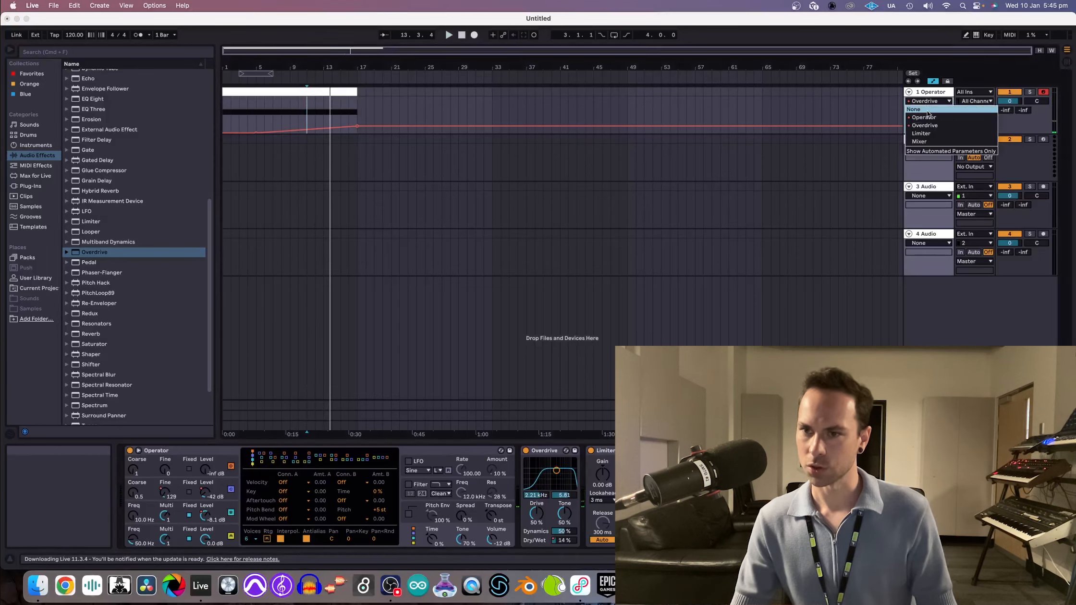
left_click(927, 121)
left_click(928, 110)
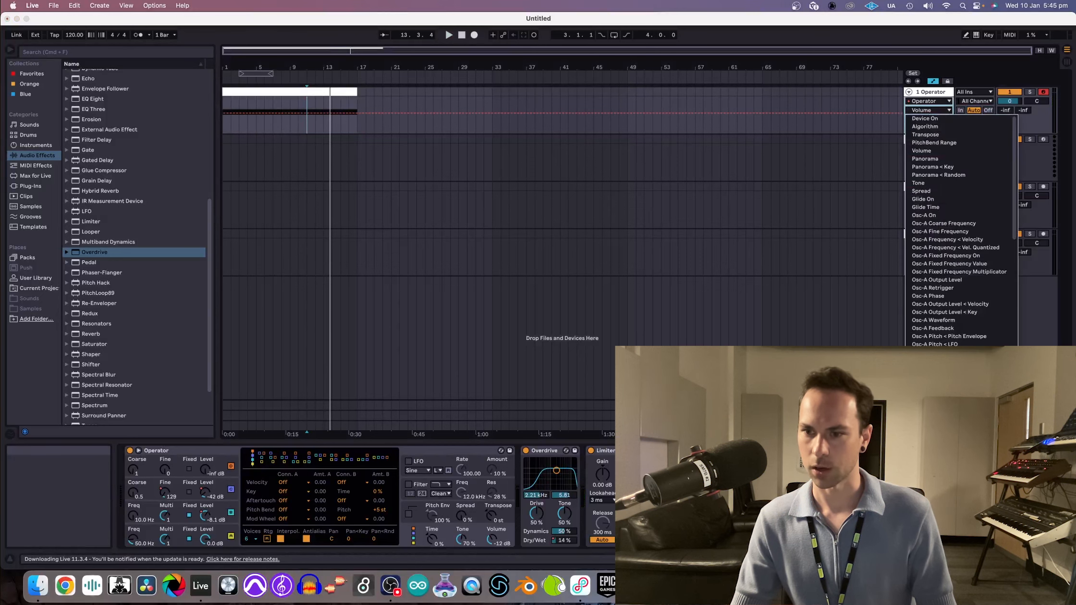
scroll(961, 231, "down", 15)
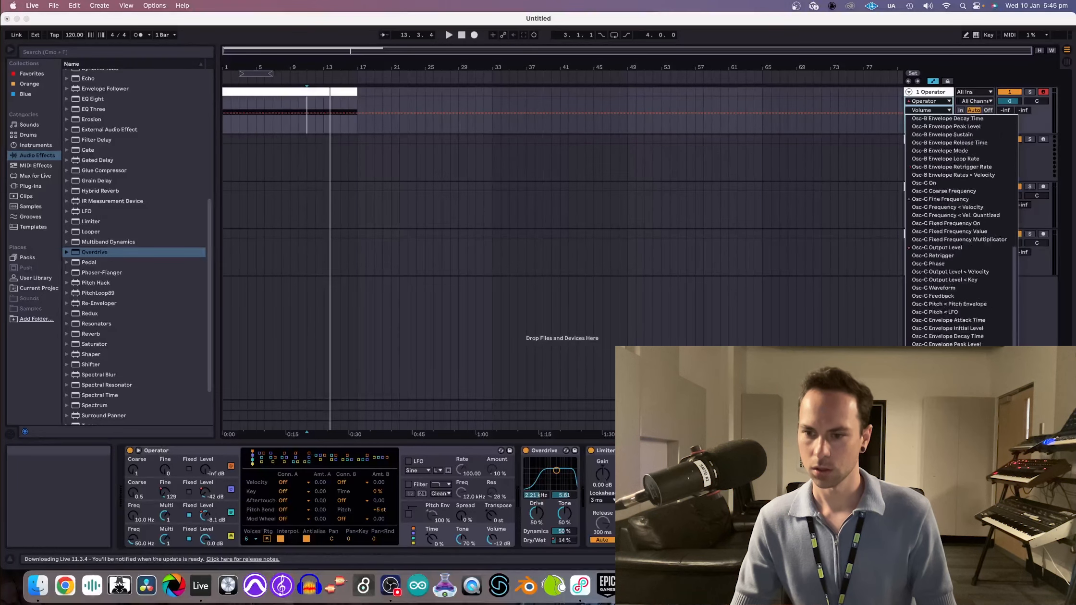
scroll(962, 251, "up", 15)
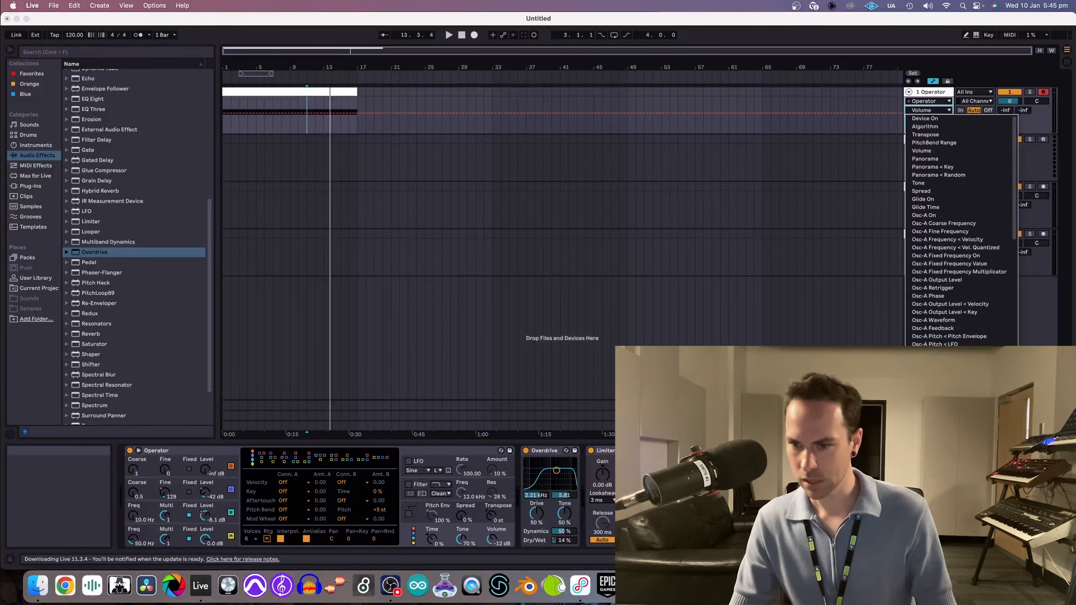
left_click(938, 532)
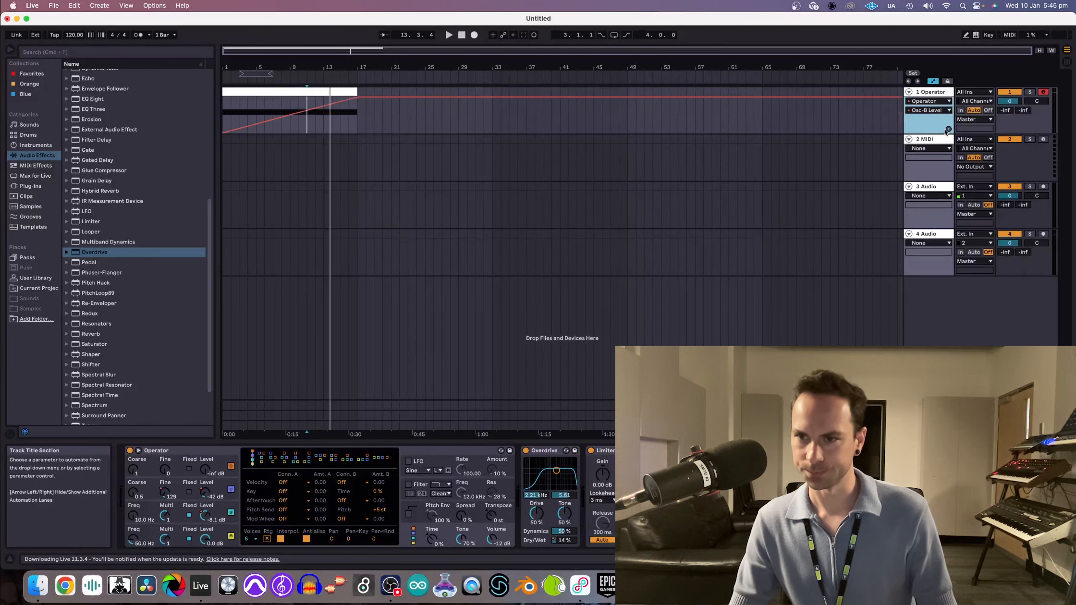
left_click(948, 128)
- Limit the Operator track's automation choices to automated parameters only
left_click(927, 101)
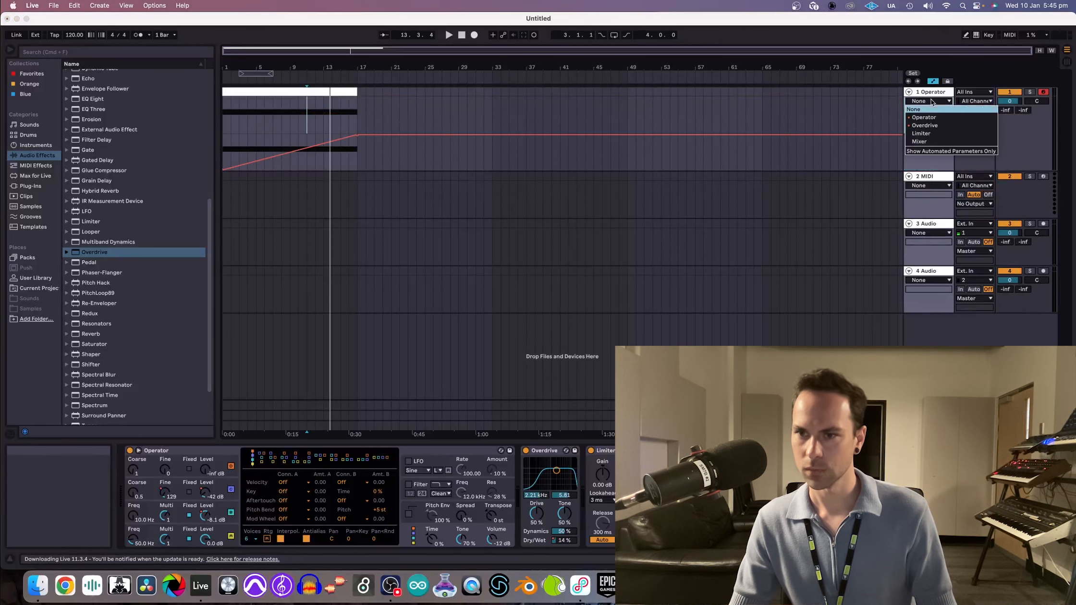
left_click(927, 100)
left_click(928, 100)
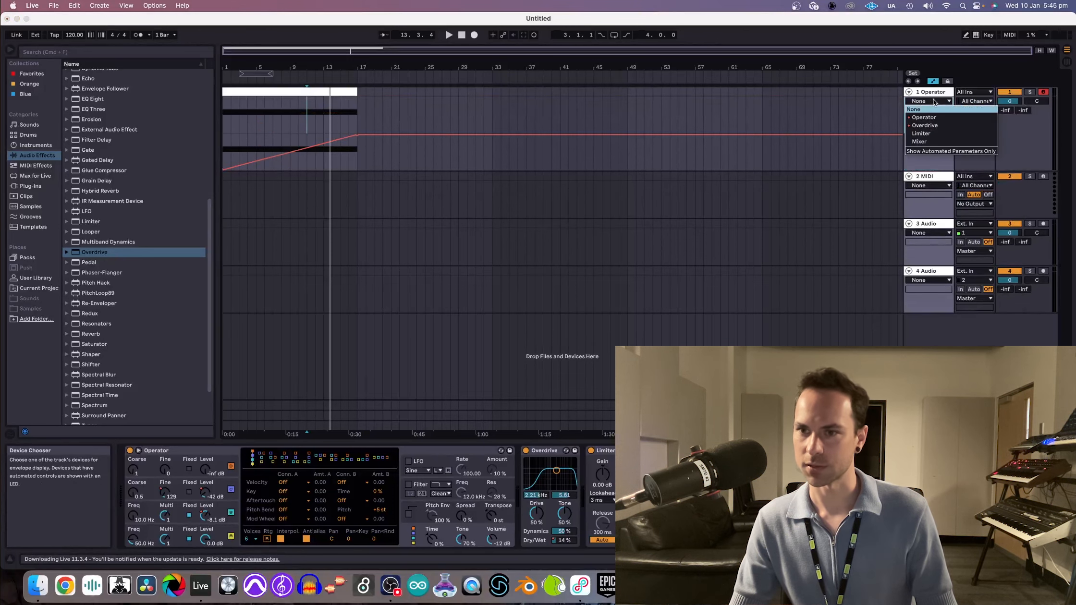
left_click(944, 153)
- Show the Osc-C Fine Frequency automation and place it in its own lane
left_click(929, 101)
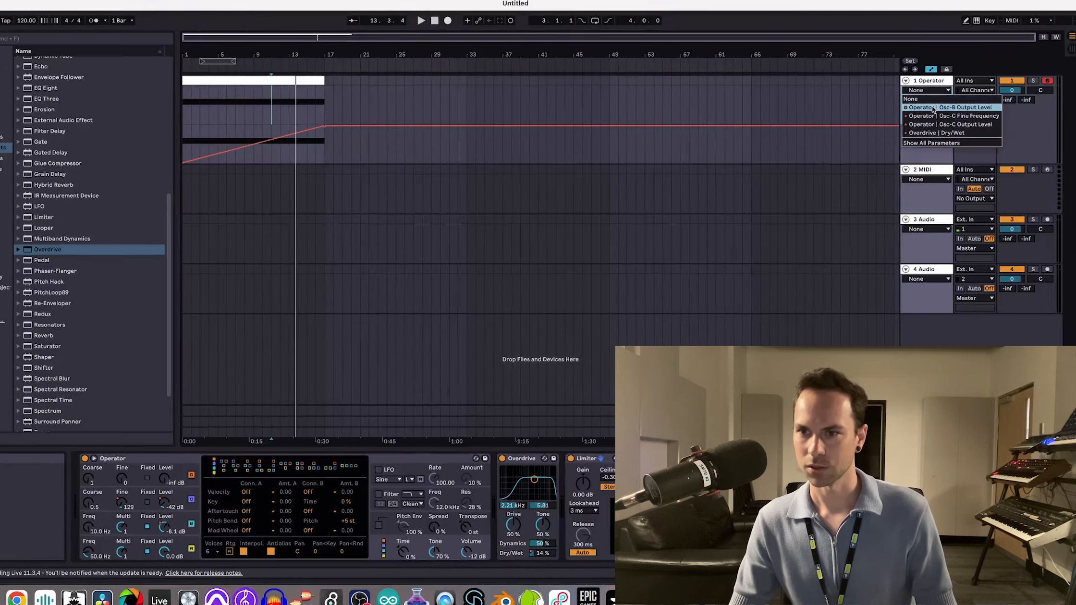
left_click(933, 117)
left_click(932, 61)
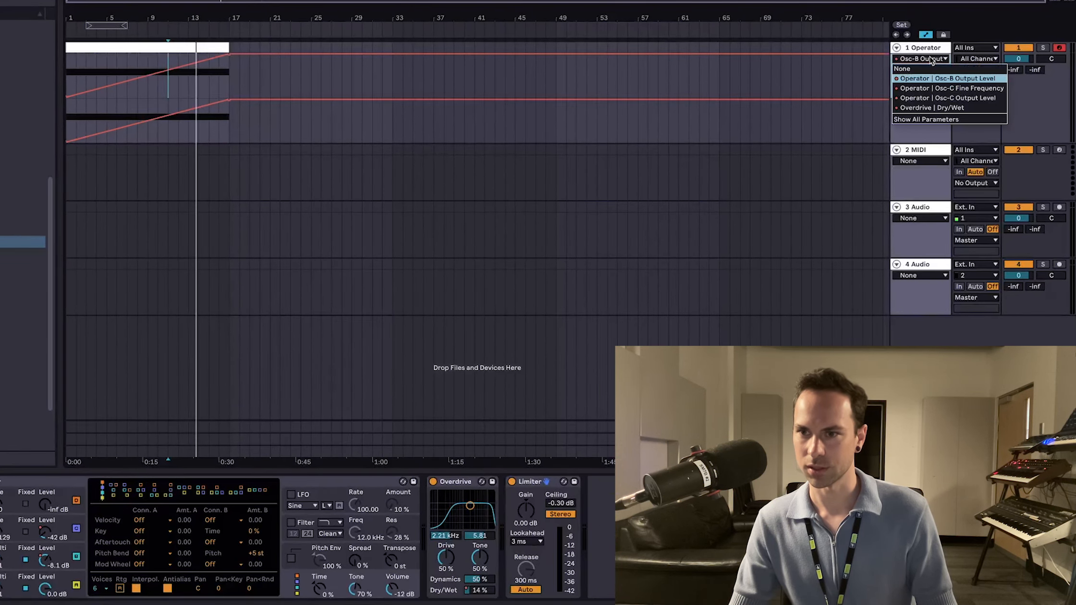
left_click(937, 89)
- Show the Osc-C Output Level automation and place it in its own lane
left_click(937, 59)
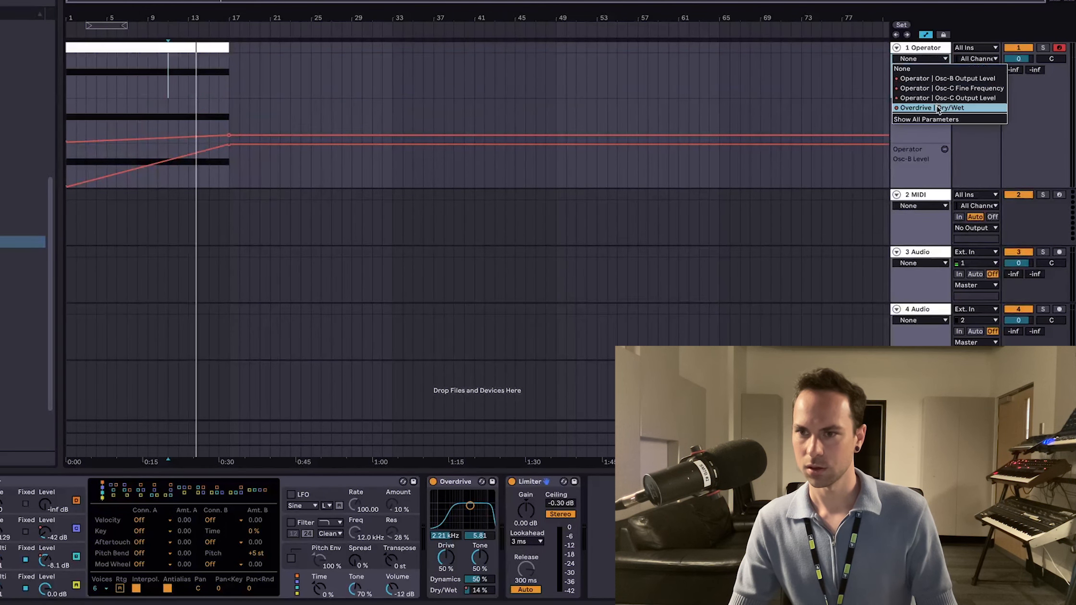
left_click(939, 98)
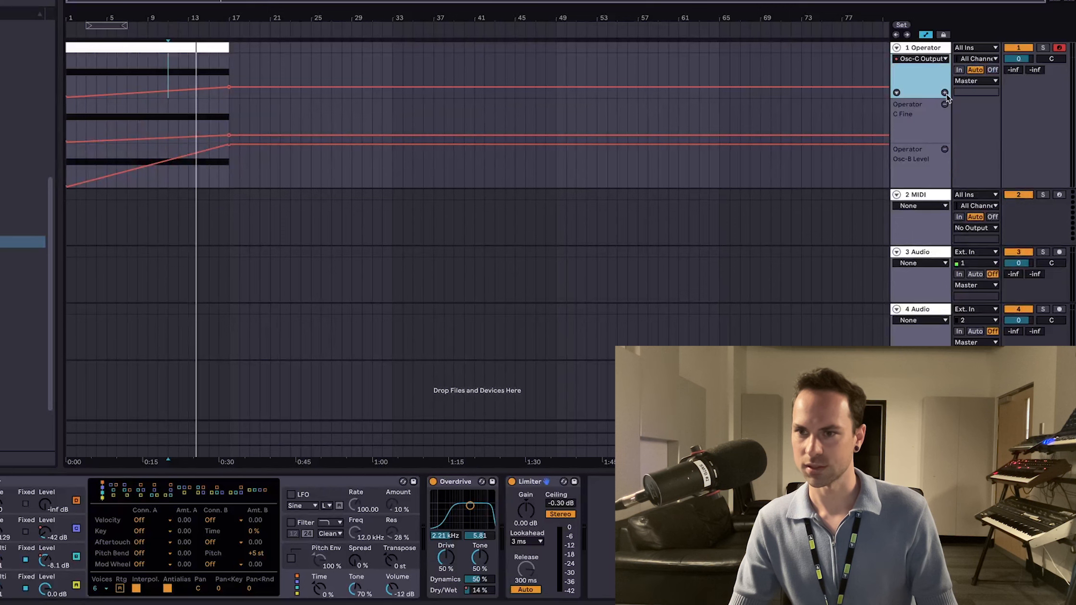
left_click(945, 93)
- Show the Overdrive Dry/Wet automation and place it in its own lane
left_click(932, 59)
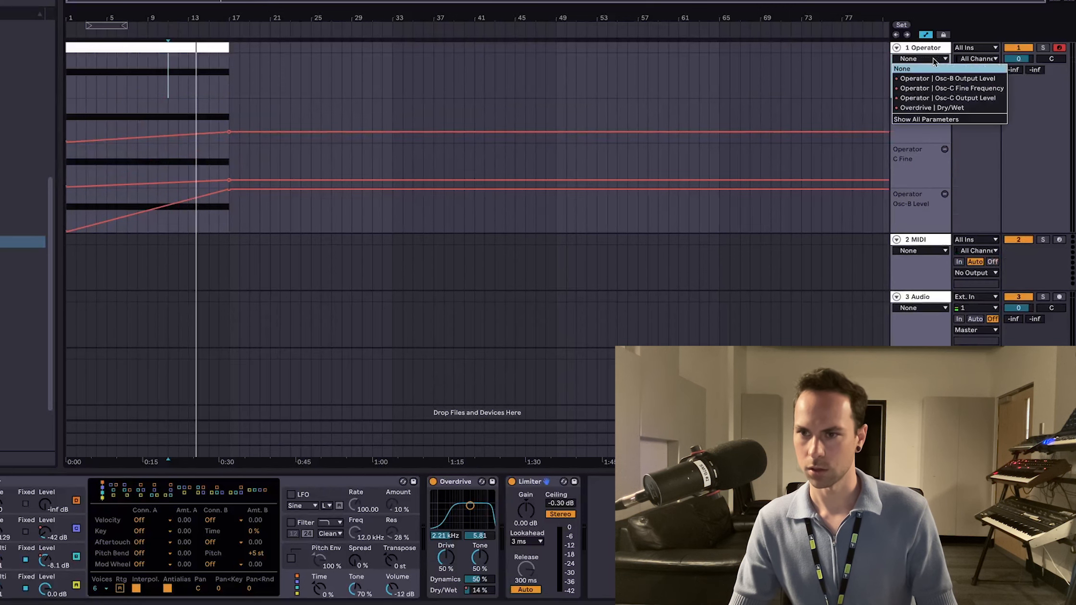
left_click(931, 108)
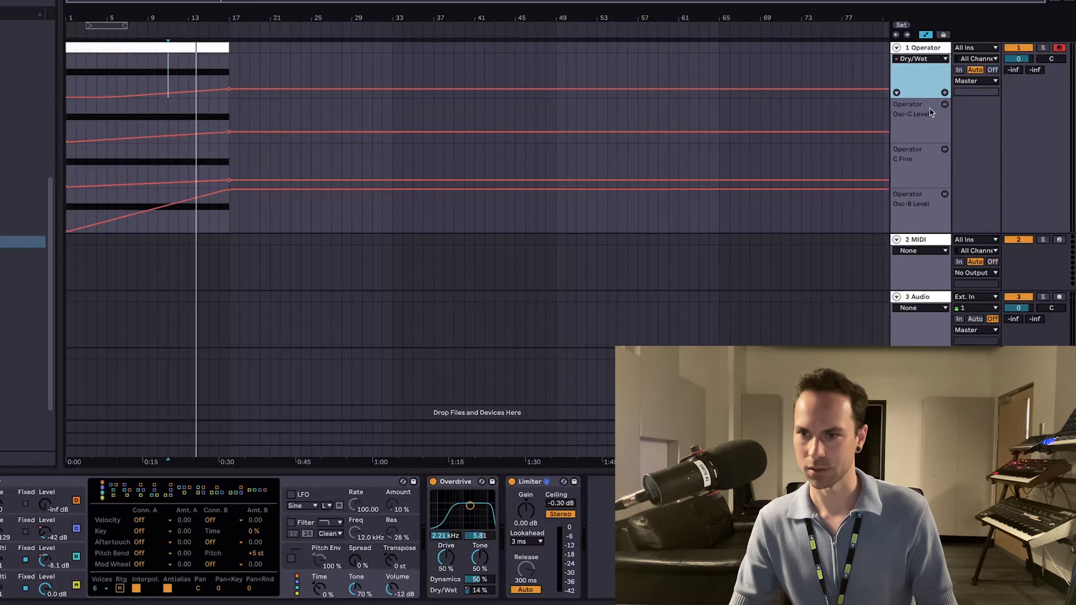
left_click(945, 92)
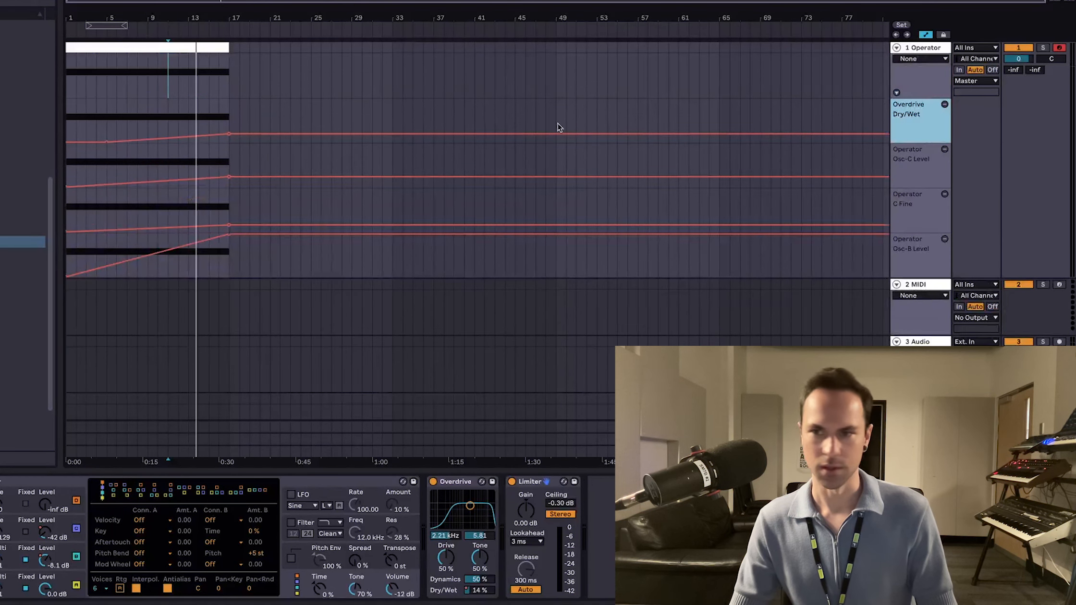
- Place the insert mark at bar 5 and add an Erosion effect between Overdrive and Limiter
left_click(106, 122)
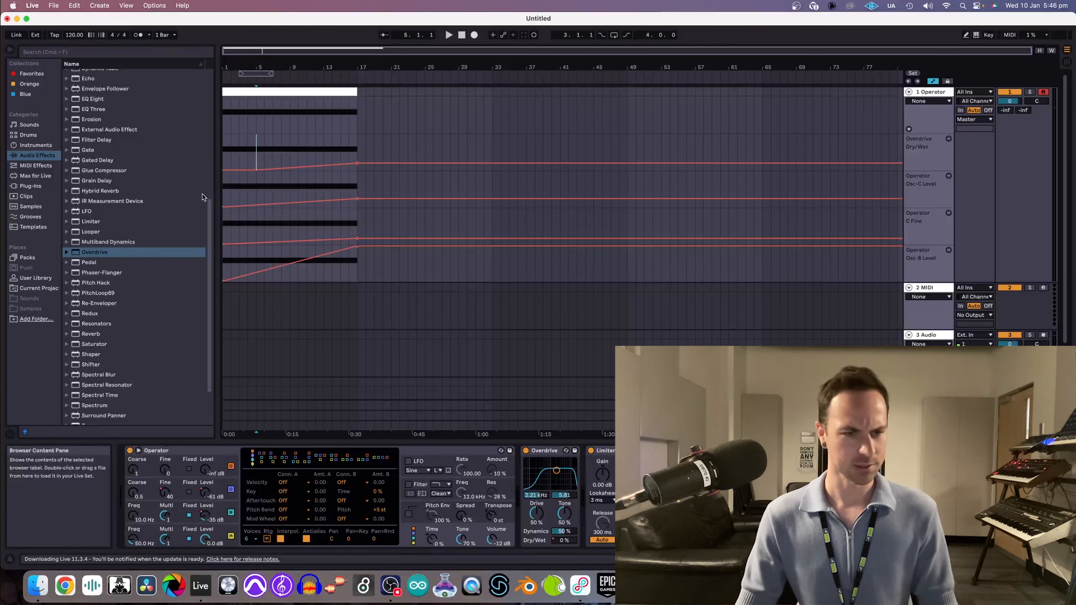
scroll(106, 263, "down", 3)
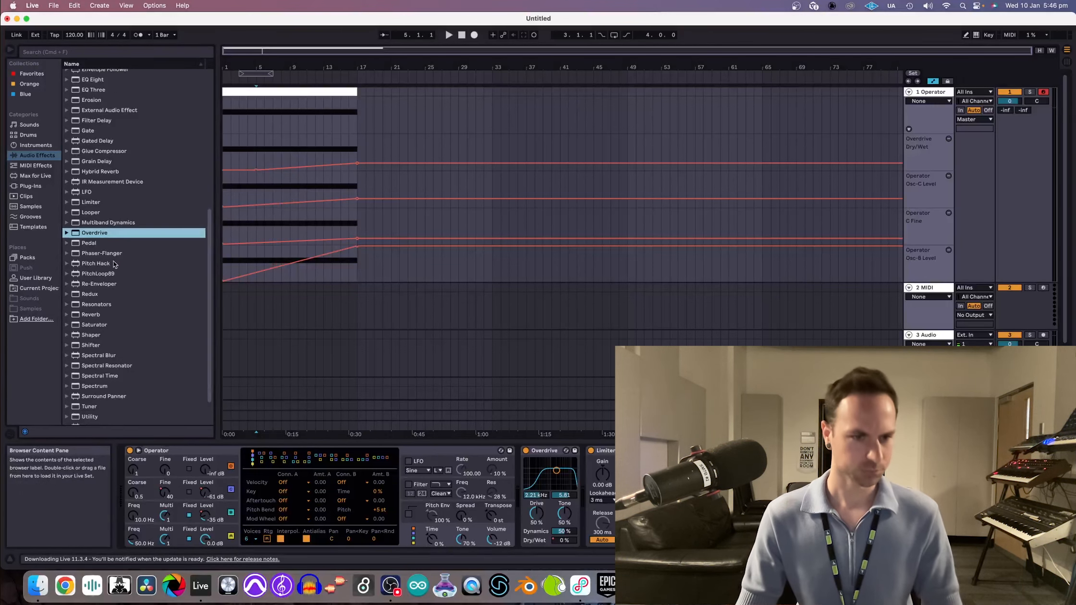
scroll(119, 301, "up", 10)
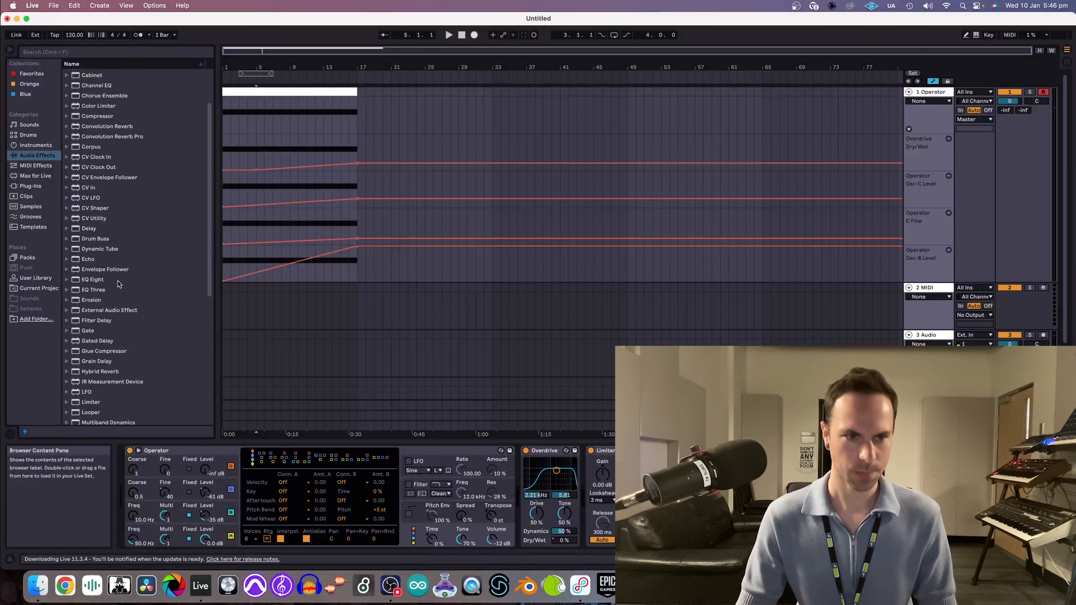
left_click_drag(87, 305, 572, 485)
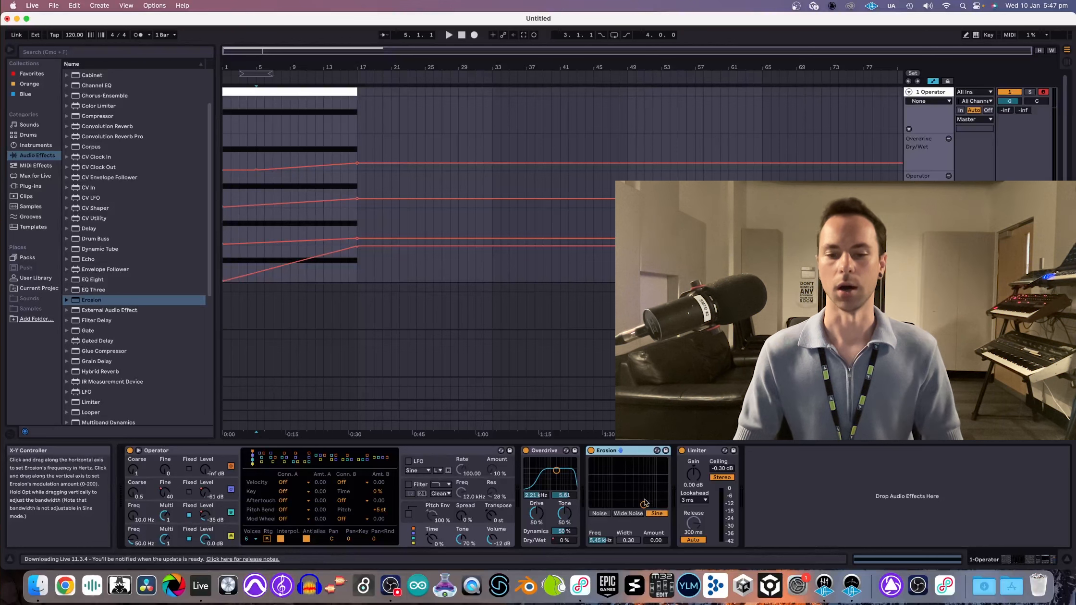
- Set Erosion to Noise mode at 5.52 kHz with width 1.27 and amount 0.00, checking it in playback
left_click(627, 513)
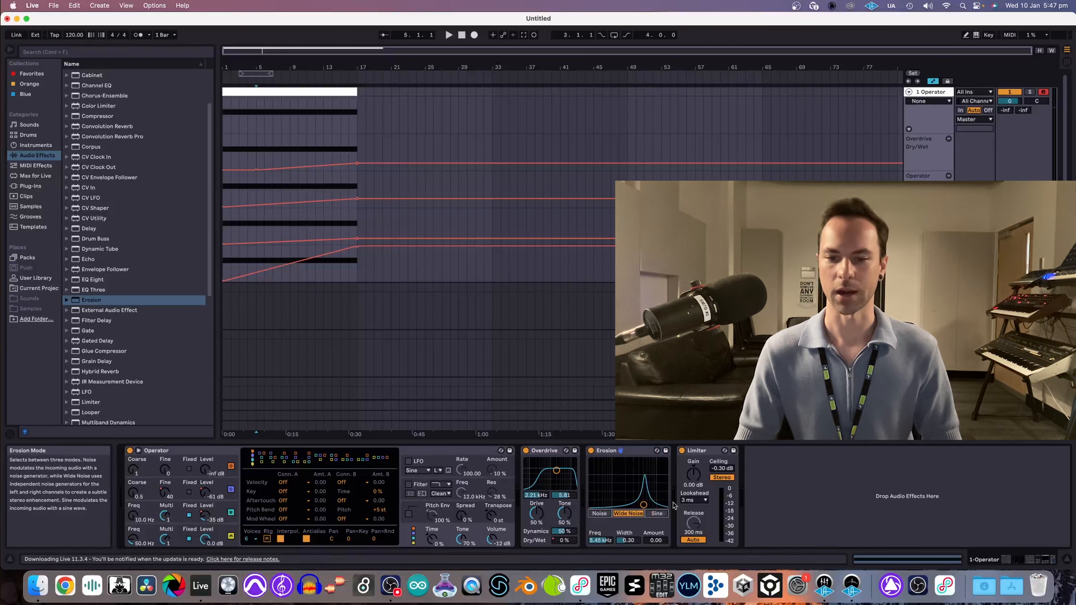
left_click(600, 514)
left_click_drag(643, 504, 644, 503)
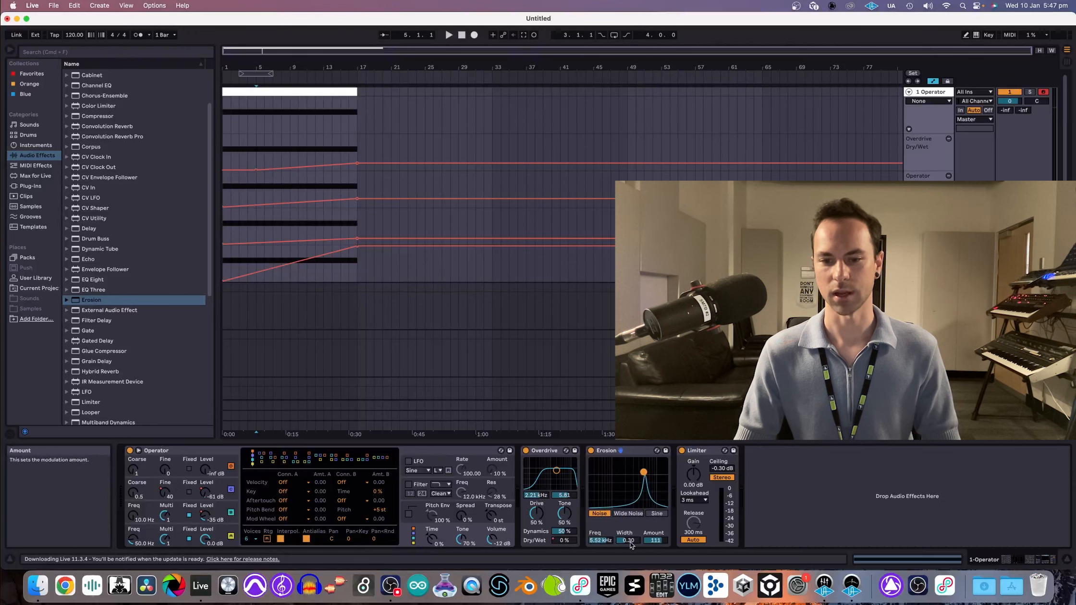
mouse_move(628, 540)
left_mouse_down()
mouse_move(628, 518)
mouse_move(629, 552)
left_mouse_up()
key("space")
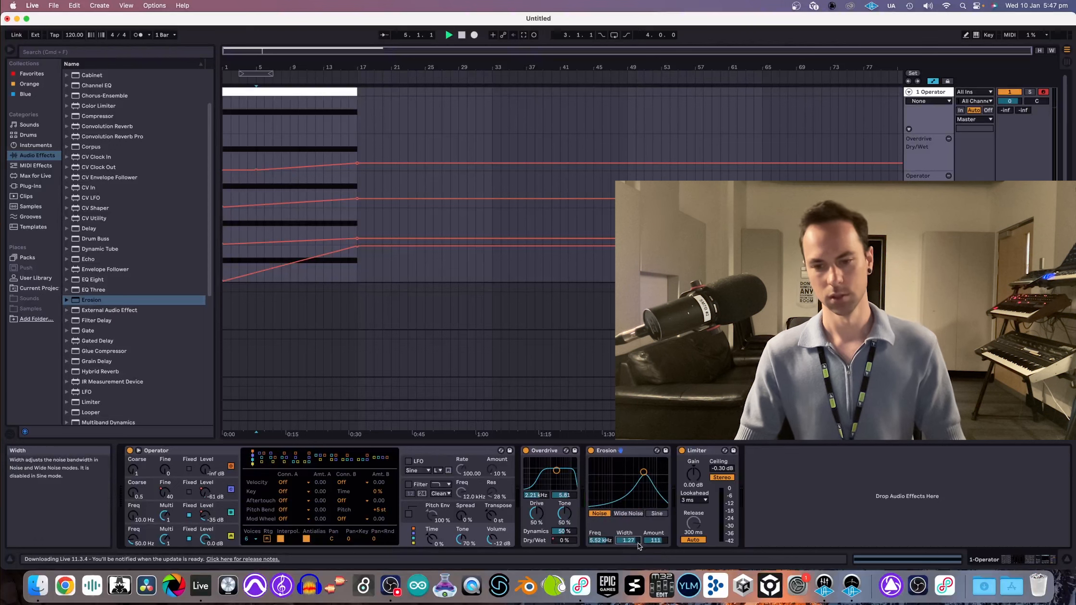
double_click(648, 541)
key("space")
- Place the insert mark at bar 1 and show the Erosion Amount automation on the Operator track
key("a")
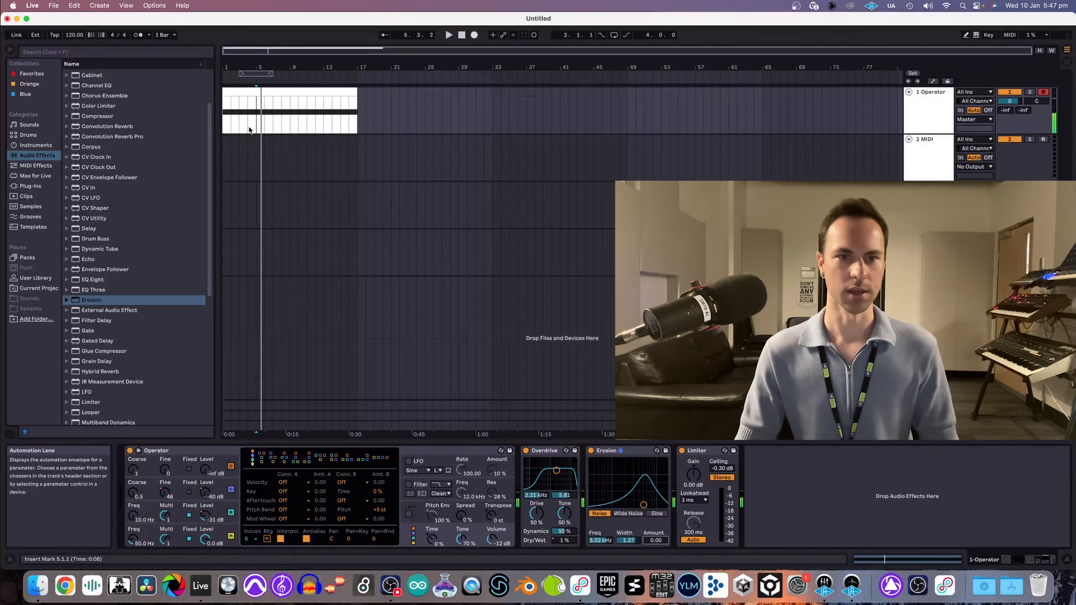
key("a")
left_click(227, 128)
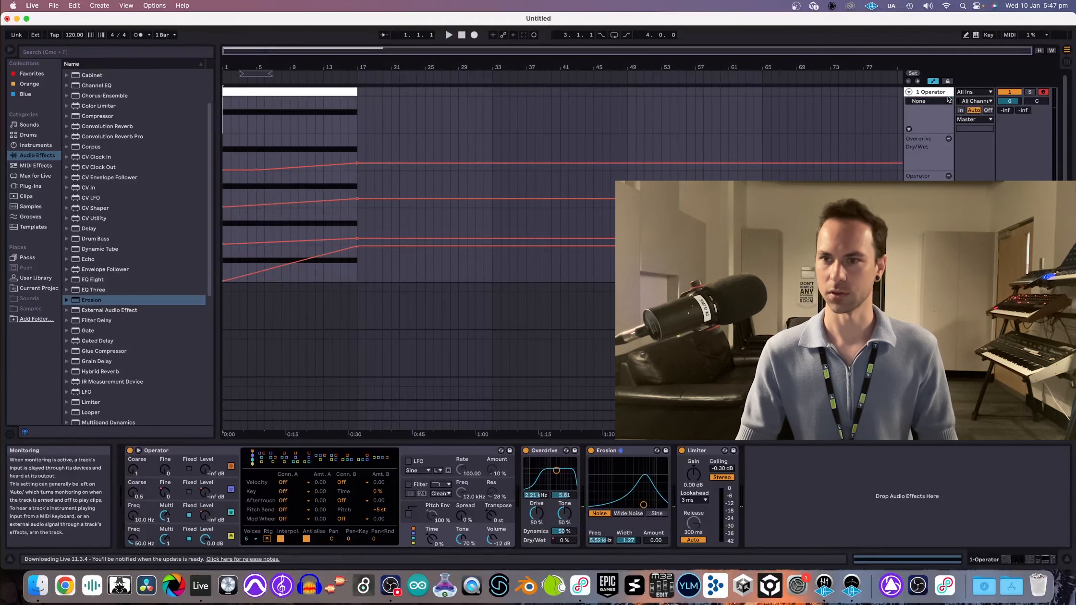
left_click(929, 101)
left_click(944, 162)
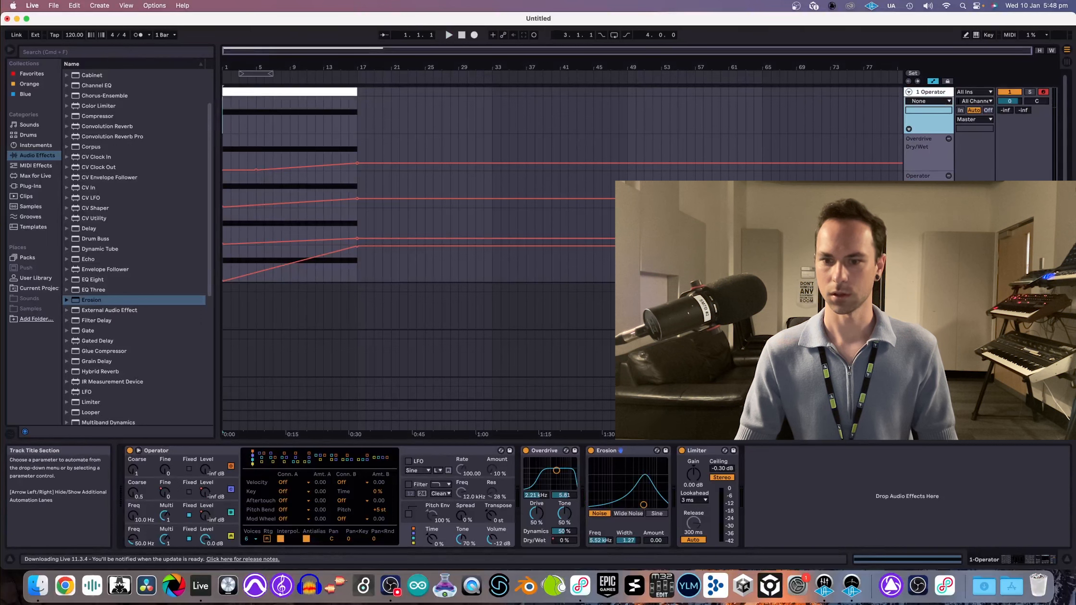
left_click(656, 540)
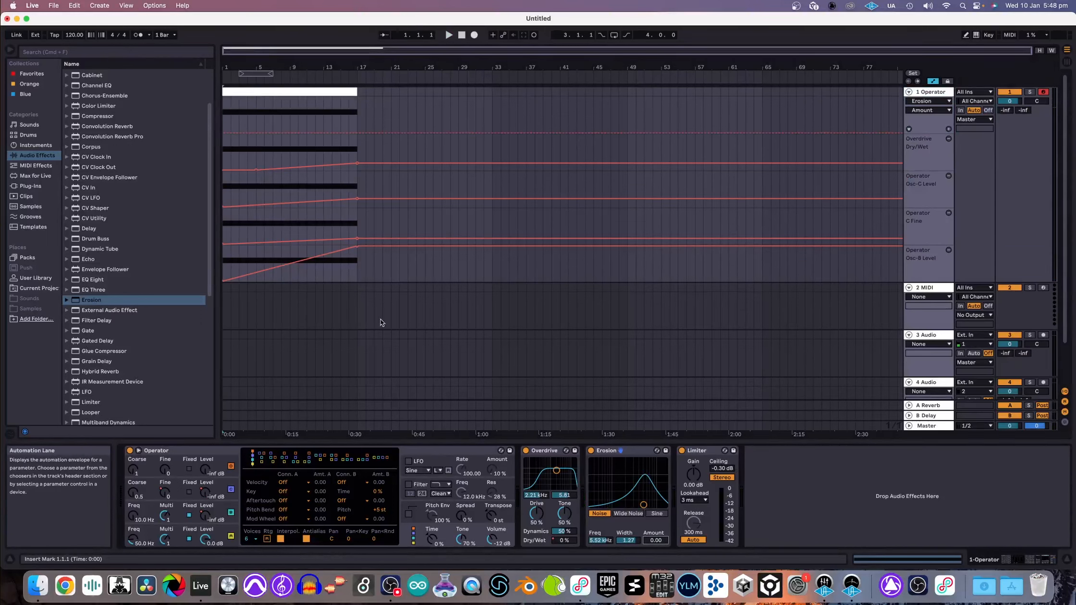
- Ramp the Erosion Amount automation up from 0.00 at bar 1 to a high level at bar 17 during playback
key("space")
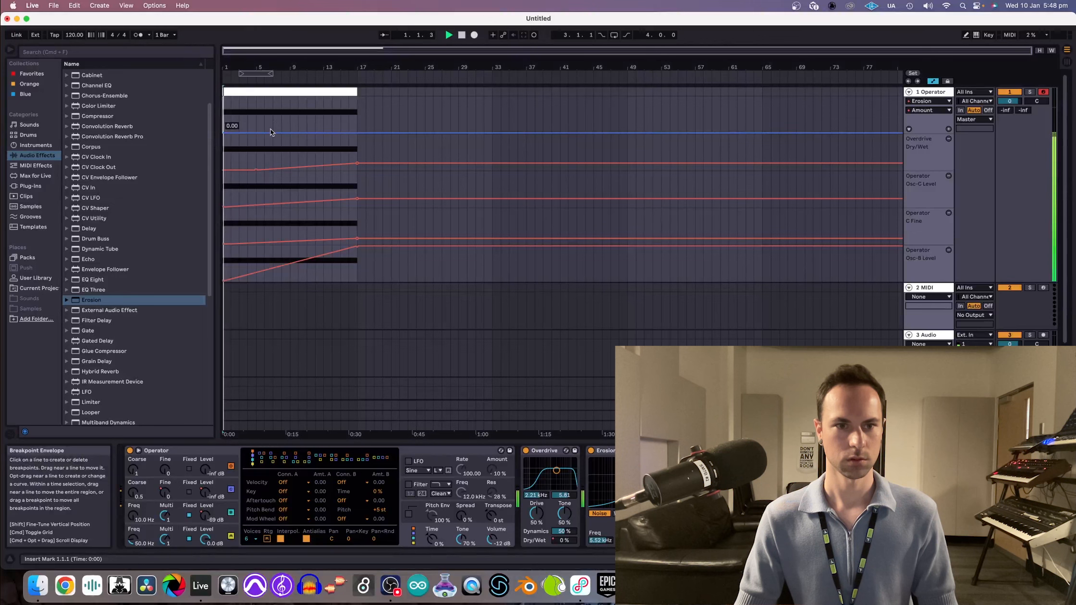
left_click_drag(357, 133, 356, 109)
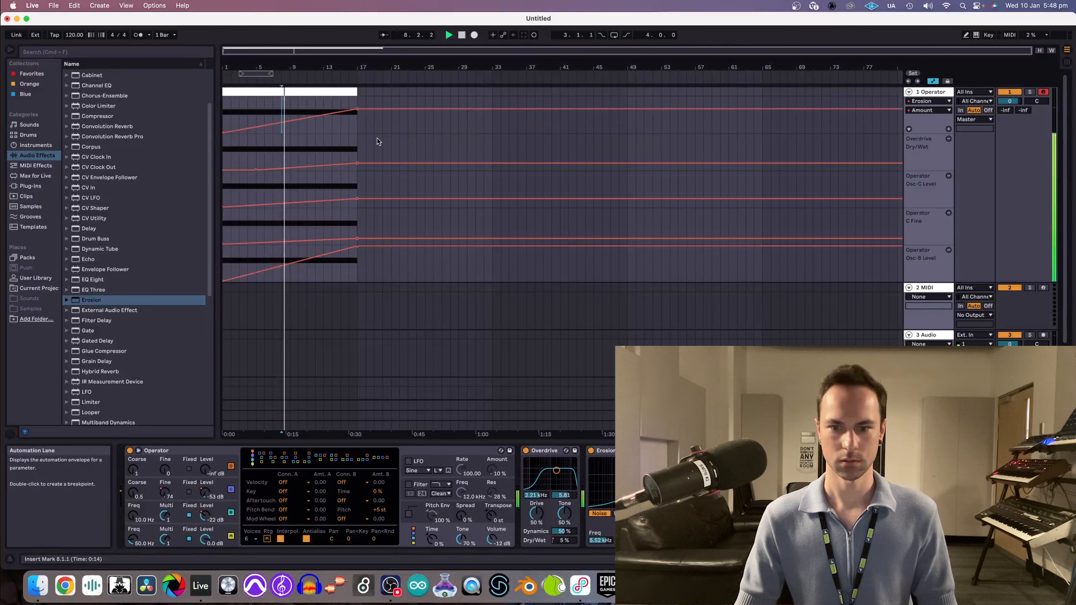
left_click_drag(357, 109, 357, 105)
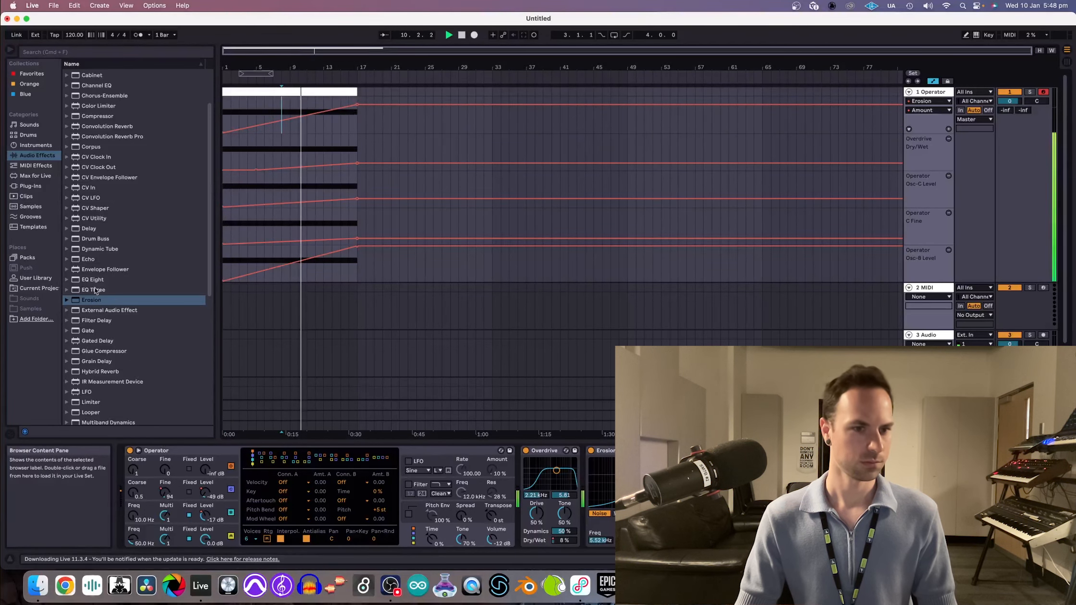
- Find the OTT preset of Multiband Dynamics and insert it between Erosion and Limiter
scroll(95, 290, "down", 5)
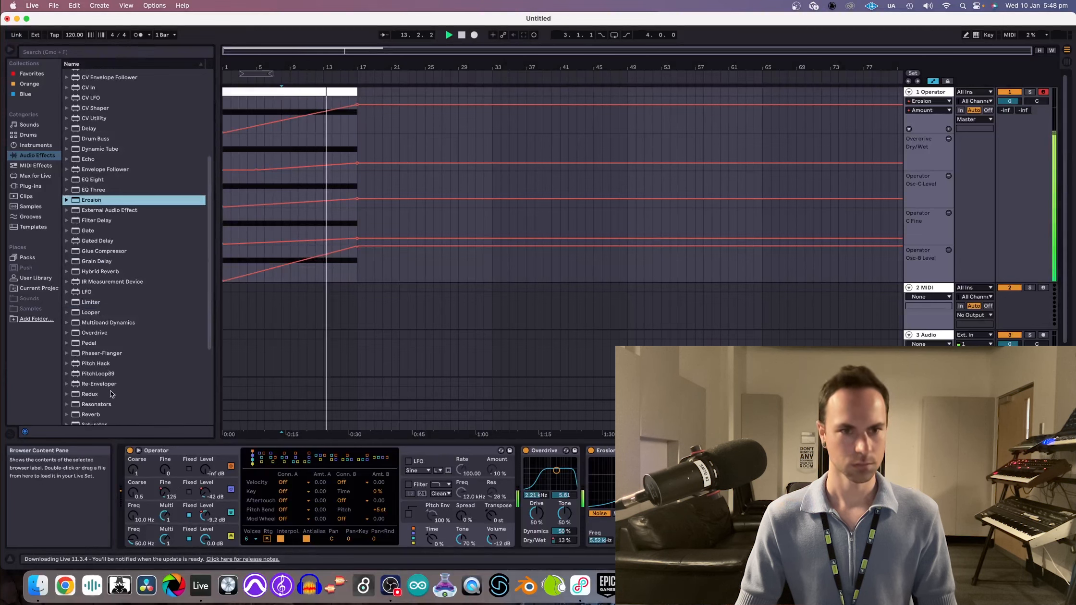
left_click(67, 324)
scroll(134, 355, "down", 3)
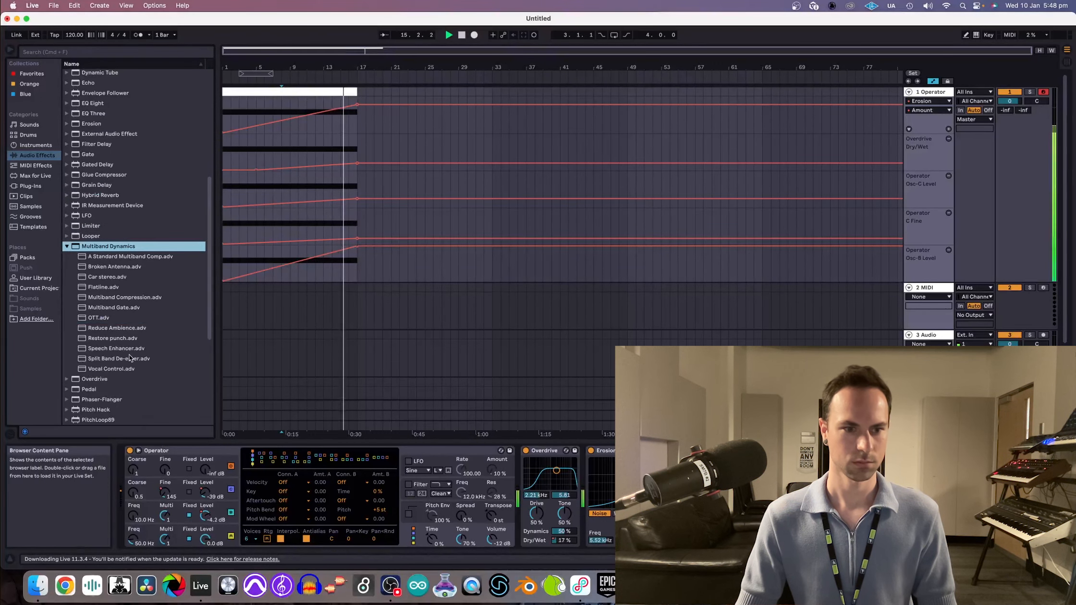
left_click(99, 319)
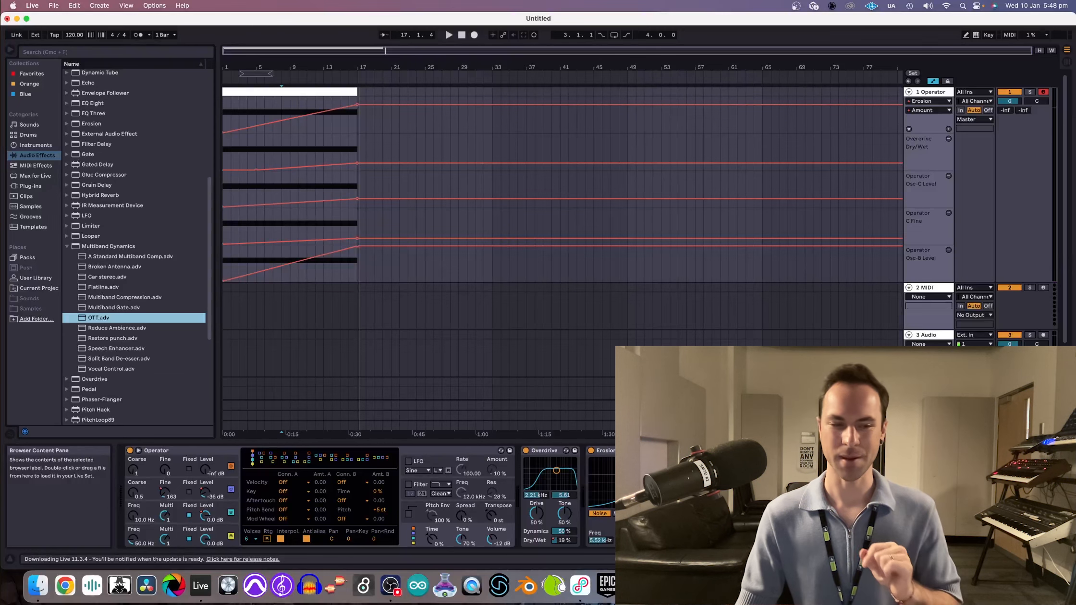
left_click_drag(99, 318, 720, 499)
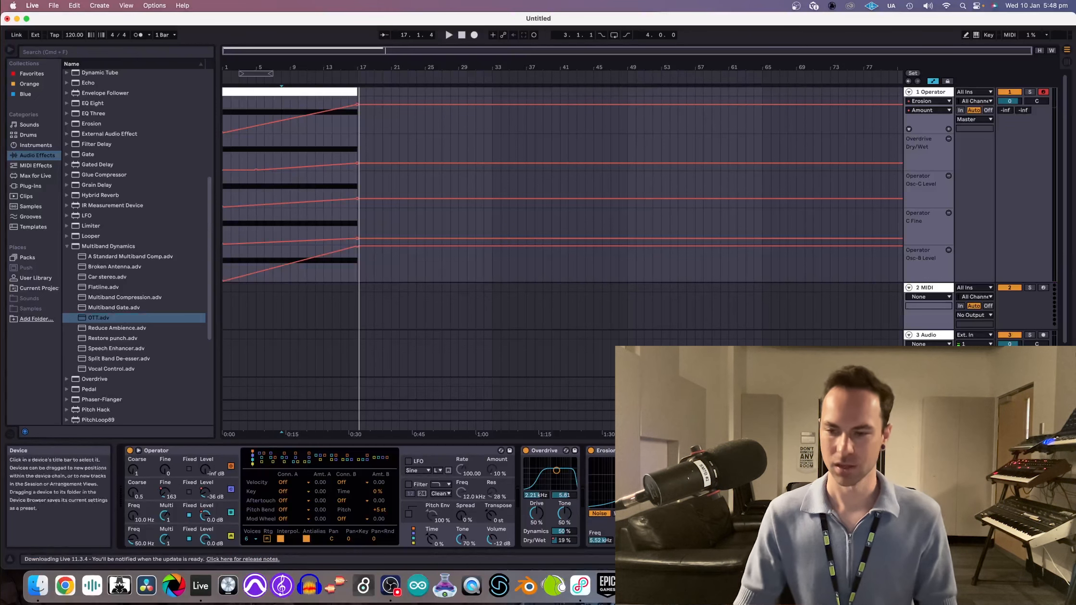
- Lower the OTT Amount to its minimum and draw its automation as a ramp rising across the clip to bar 17
left_click(930, 530)
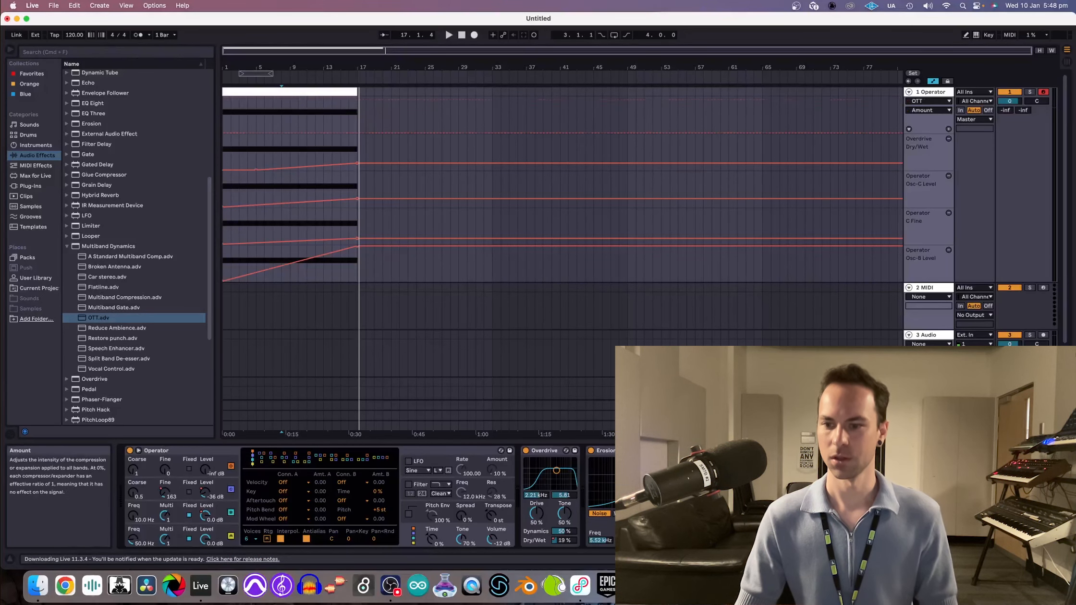
left_click(282, 133)
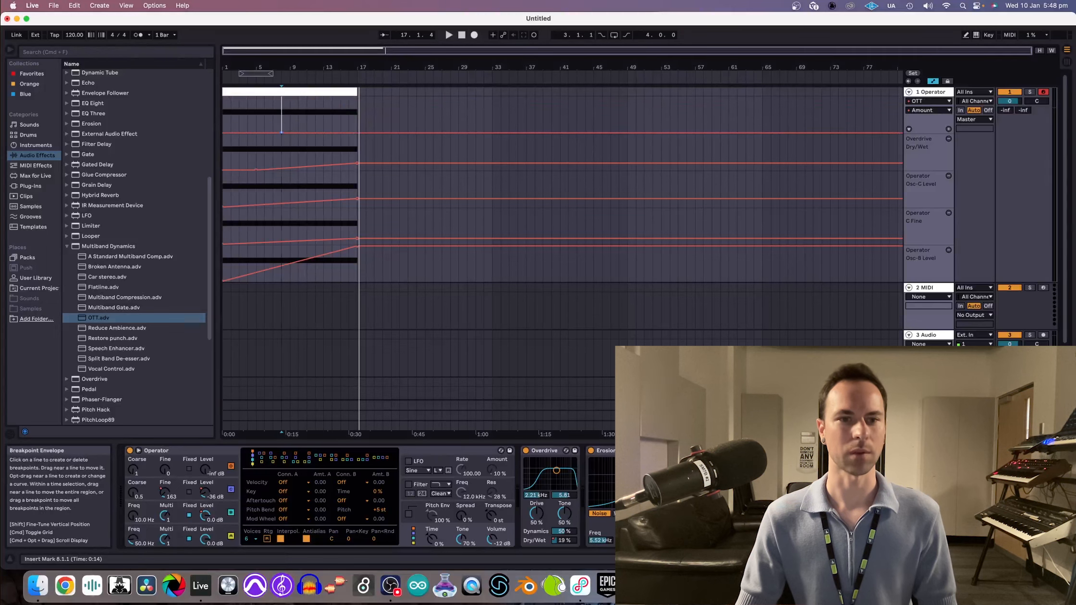
left_click_drag(258, 130, 358, 98)
- Play from bar 13 and set OTT's high-band output to 6.50 dB and mid-band output to 14.0 dB
left_click(323, 121)
key("space")
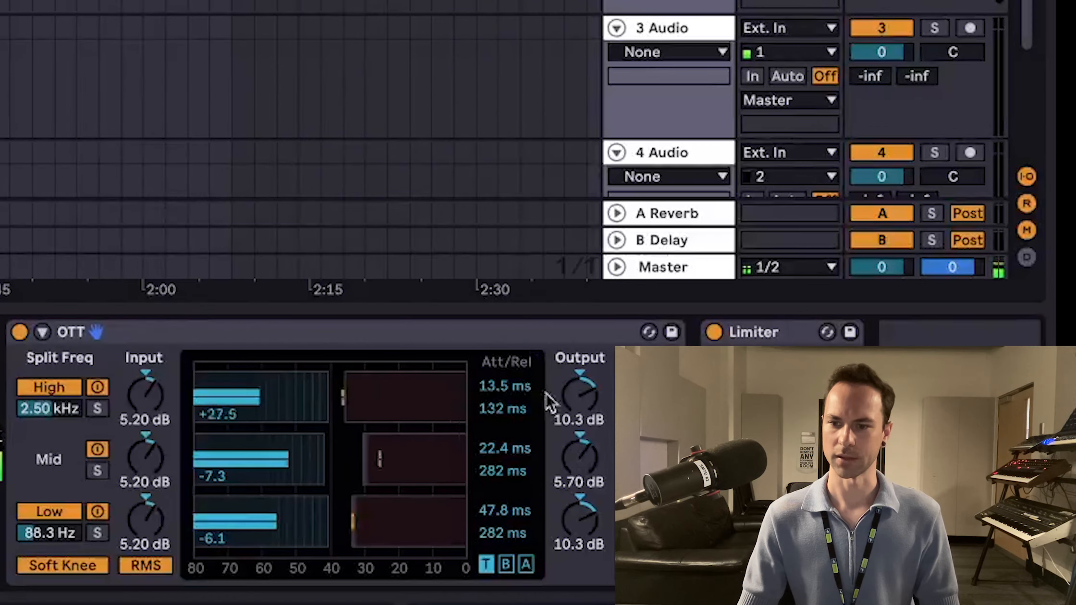
left_click_drag(579, 394, 580, 417)
mouse_move(580, 456)
left_mouse_down()
mouse_move(580, 435)
mouse_move(591, 465)
left_mouse_up()
key("space")
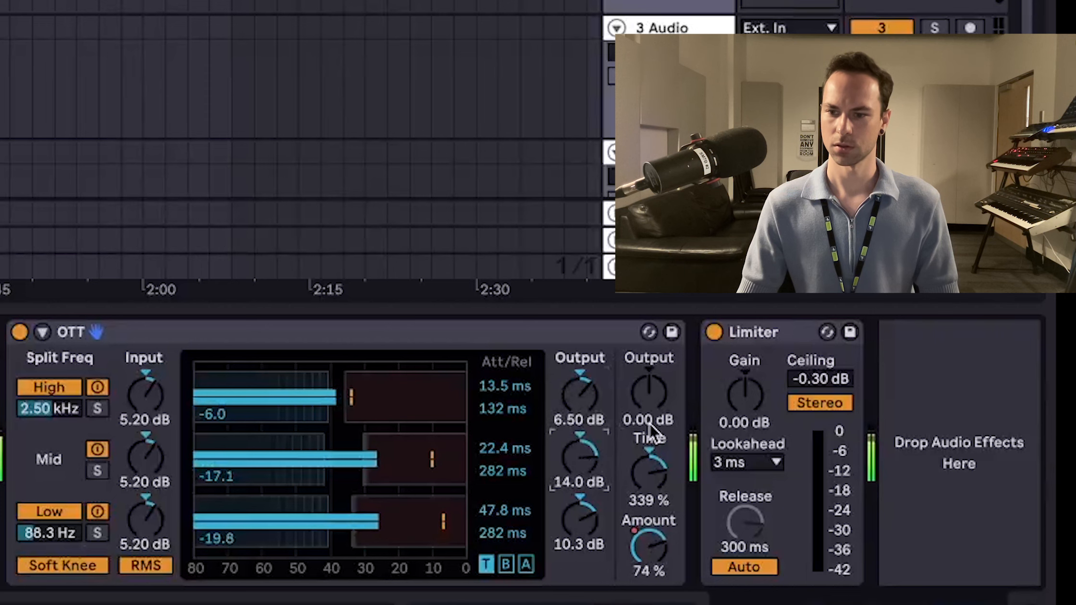
- Automate OTT's master output to rise from 0.00 dB to 10.0 dB at bar 17 and play it back
left_click(651, 398)
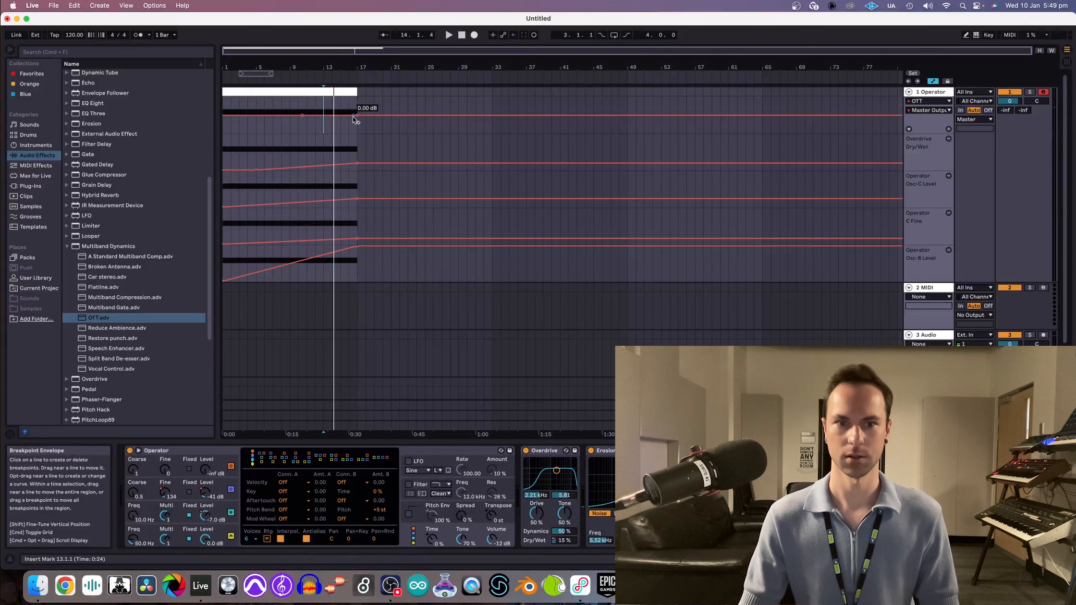
left_click_drag(355, 116, 357, 109)
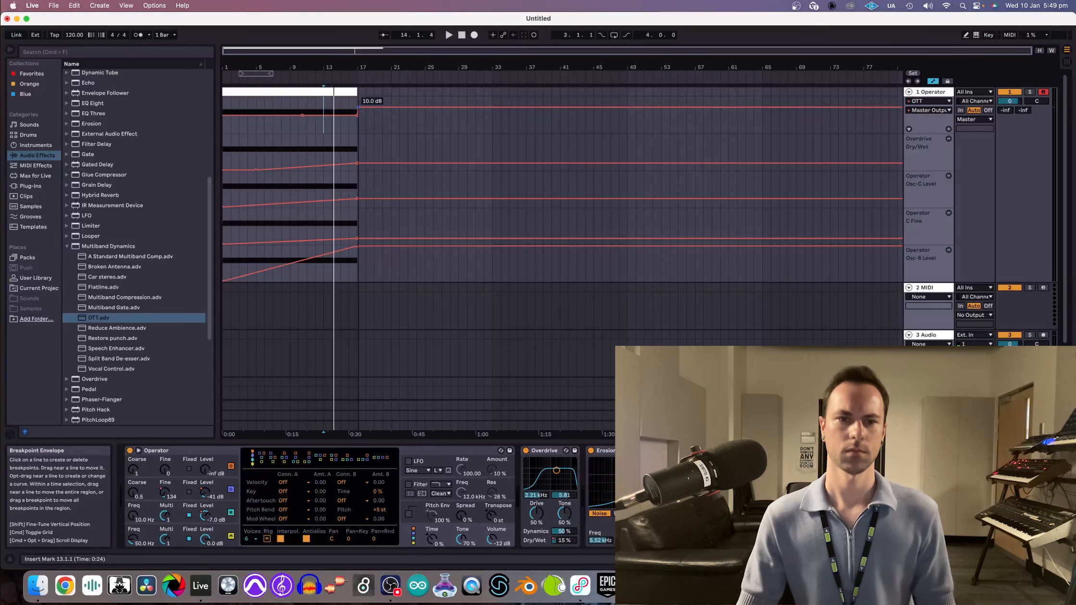
left_click(305, 91)
left_click(341, 115)
key("space")
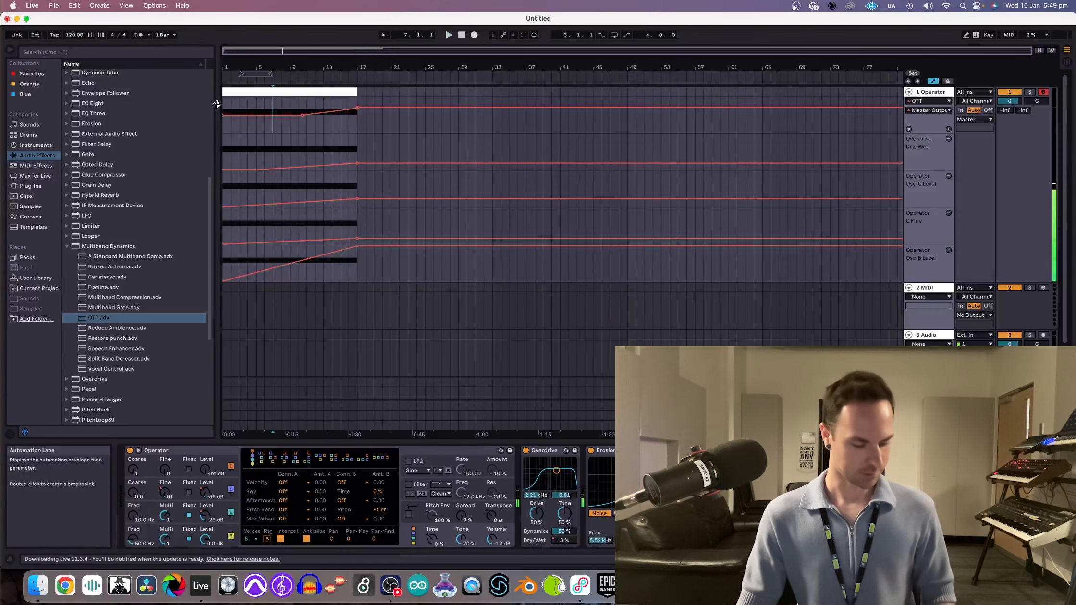
- Hide the automation lanes, collapse the Multiband Dynamics presets, and freeze the Operator track
key("a")
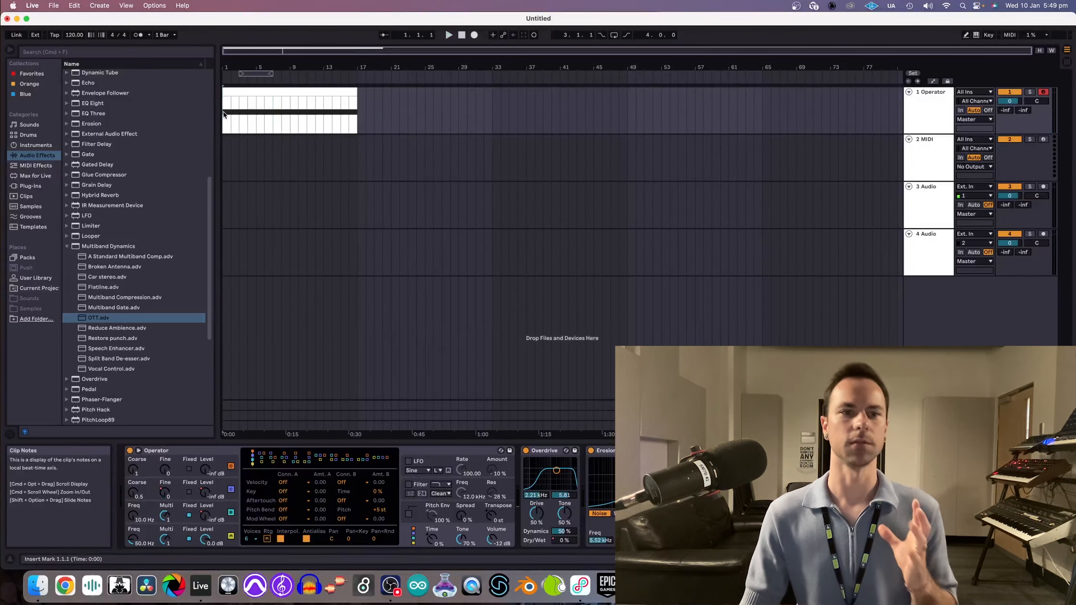
left_click(67, 246)
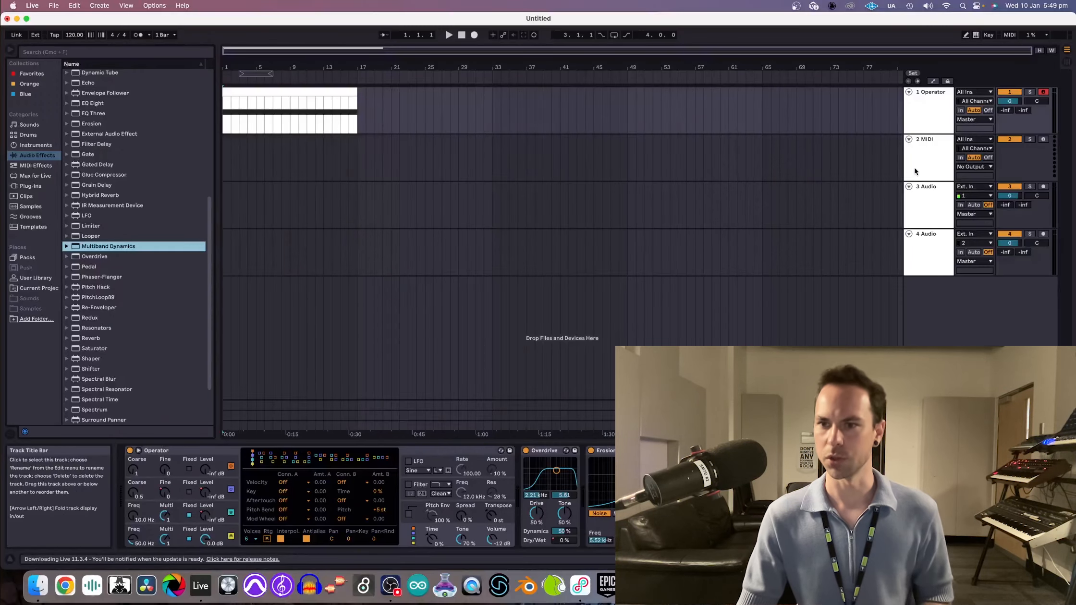
left_click(923, 122)
right_click(923, 121)
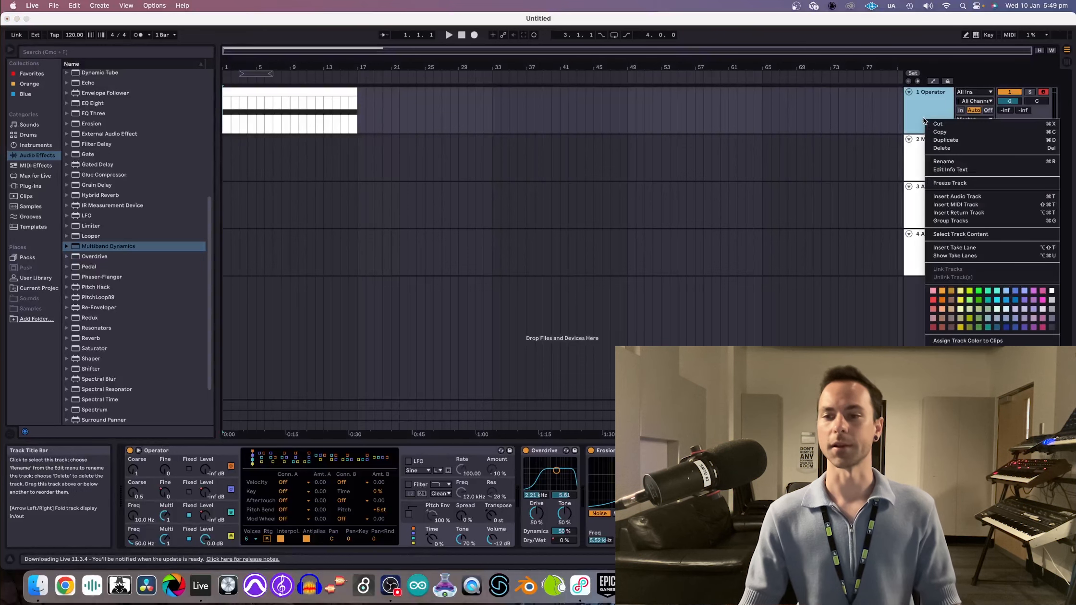
left_click(950, 183)
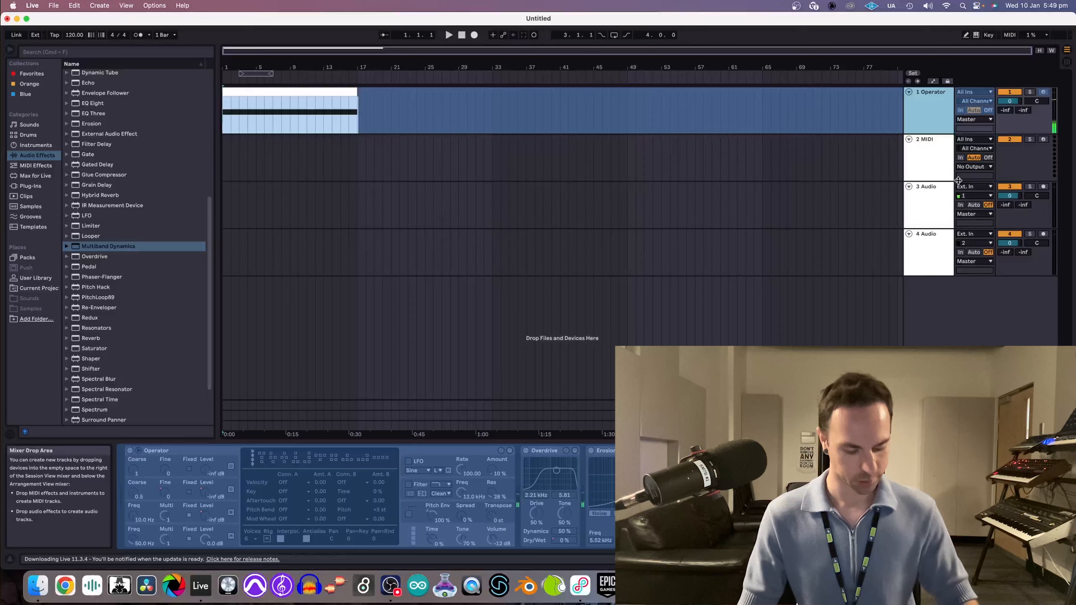
- Copy the frozen Operator clip as audio onto a new audio track below and deactivate that track
key("super+t")
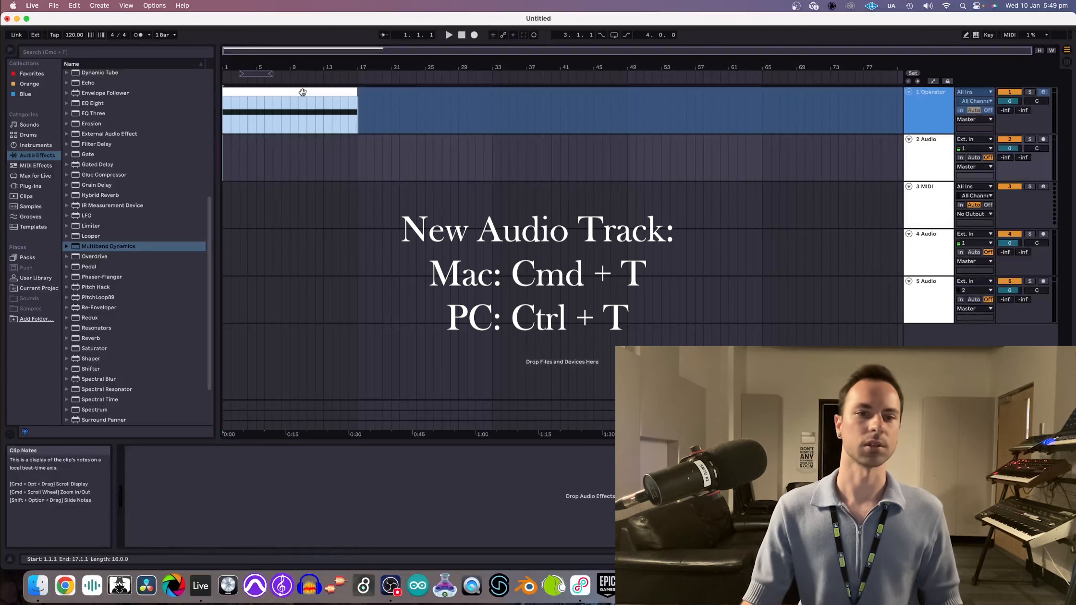
left_click(301, 123)
left_click_drag(301, 123, 295, 164)
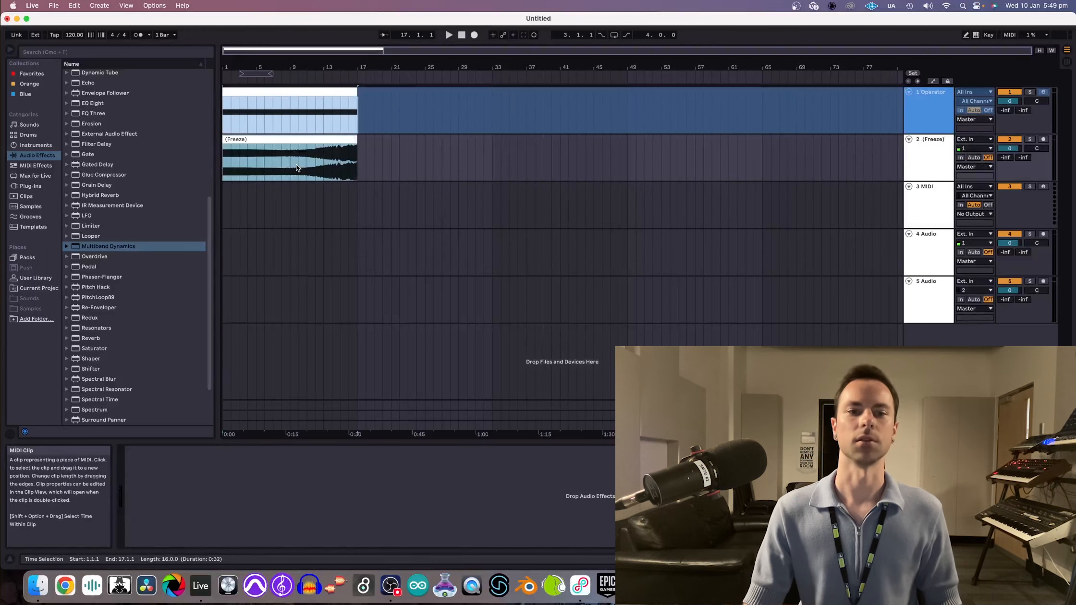
left_click_drag(356, 138, 411, 136)
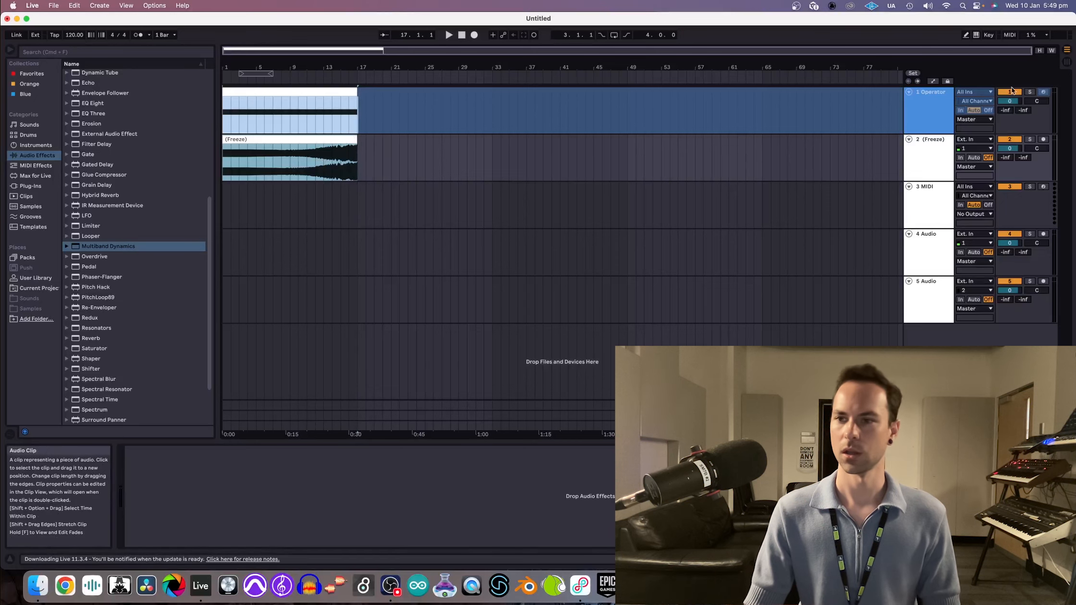
left_click(1009, 140)
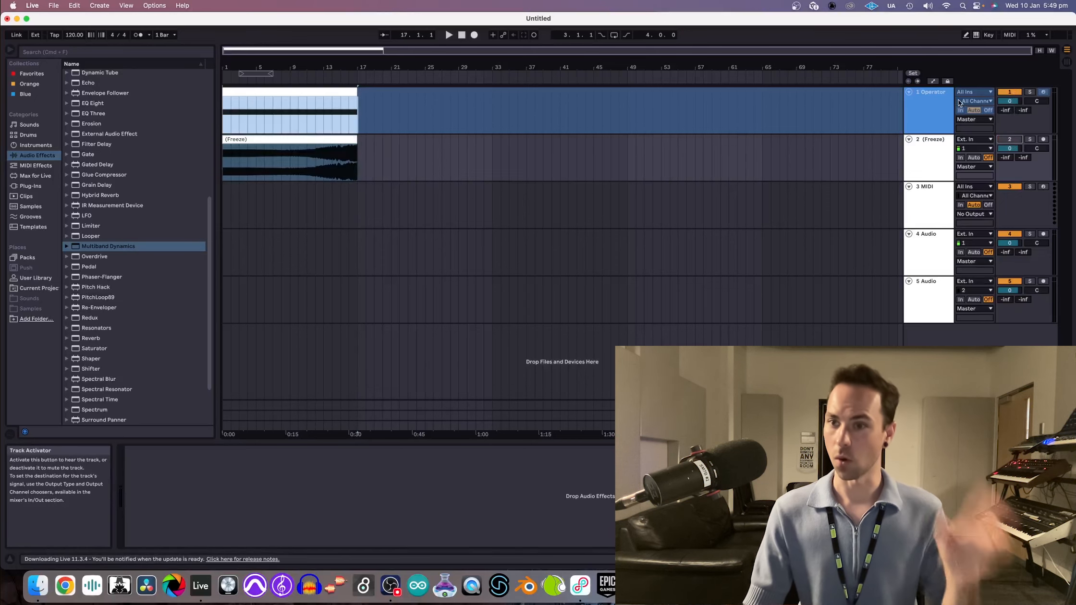
- Insert another audio track directly below the Operator track and set its input to Resampling
left_click(919, 98)
key("super+t")
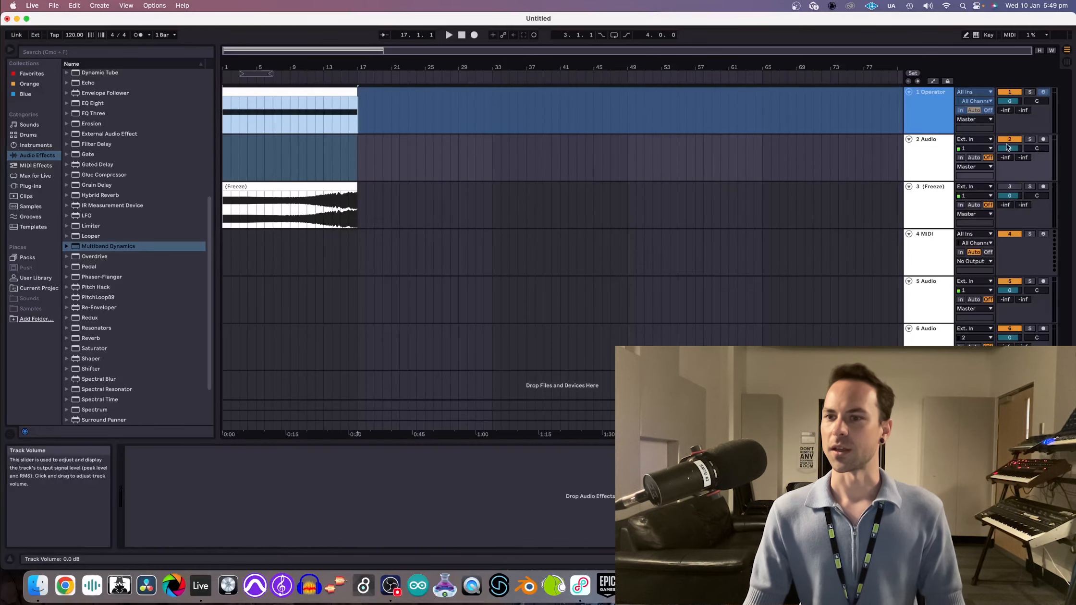
left_click(978, 140)
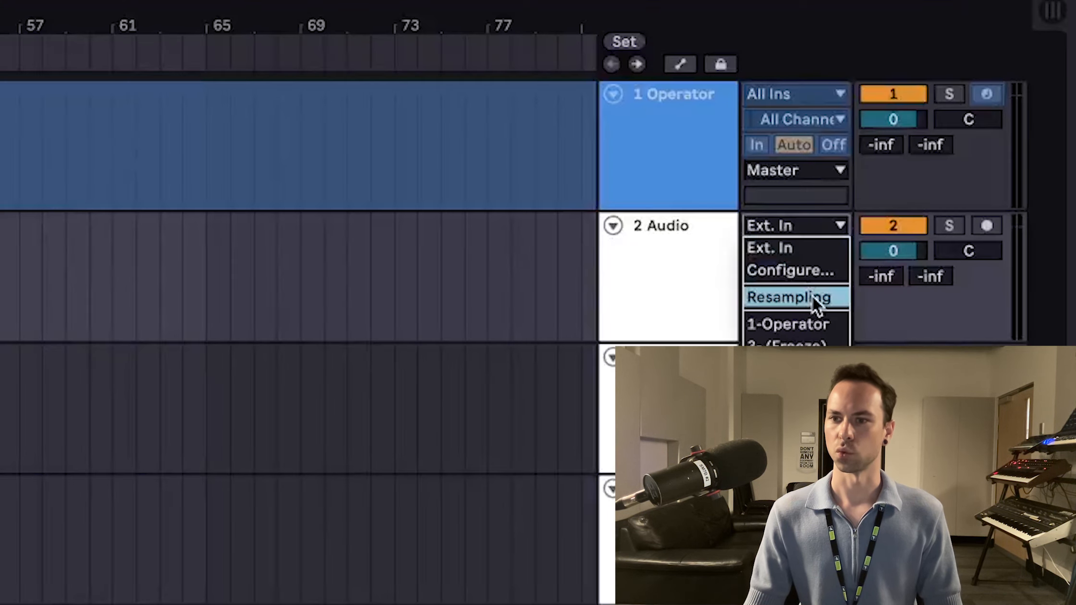
left_click(975, 165)
left_click(662, 261, "shift")
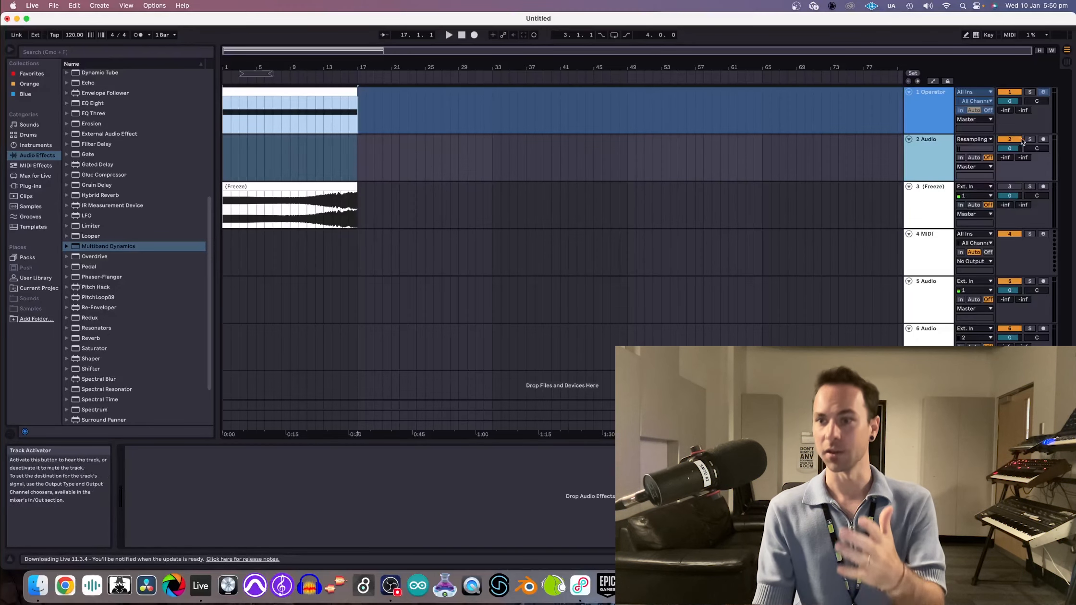
- Arm the resampling track and record about three bars of the Operator output from bar 1
left_click(1043, 139)
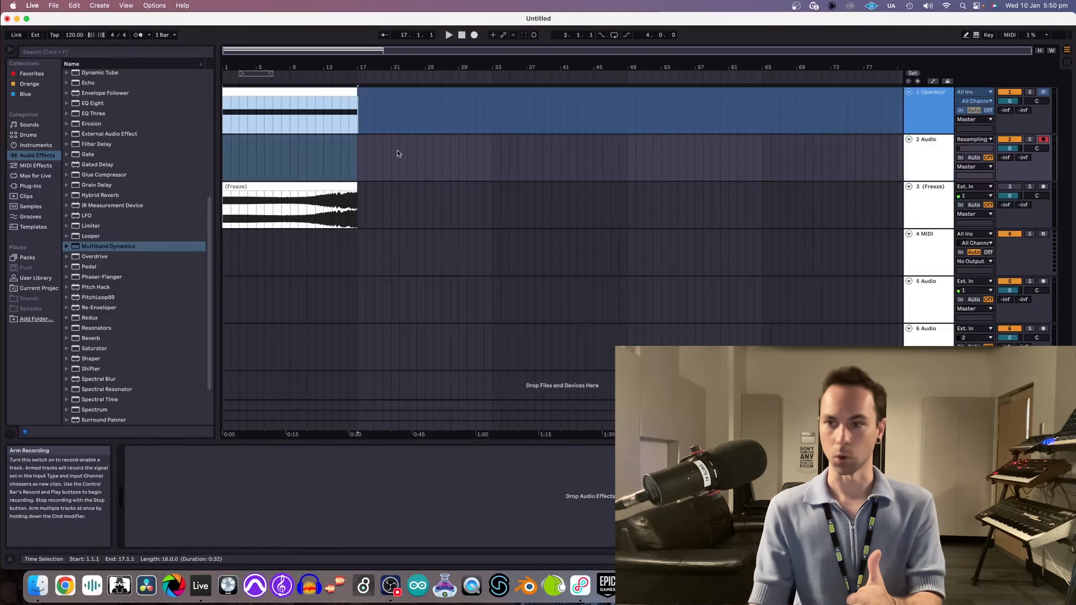
left_click(228, 170)
left_click(473, 36)
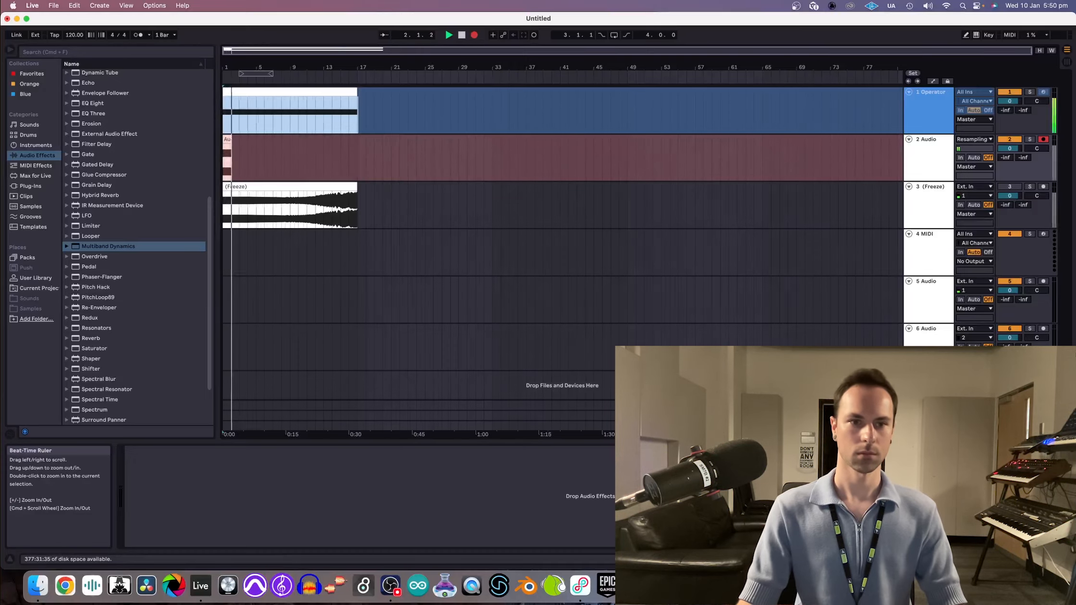
left_click_drag(232, 67, 232, 96)
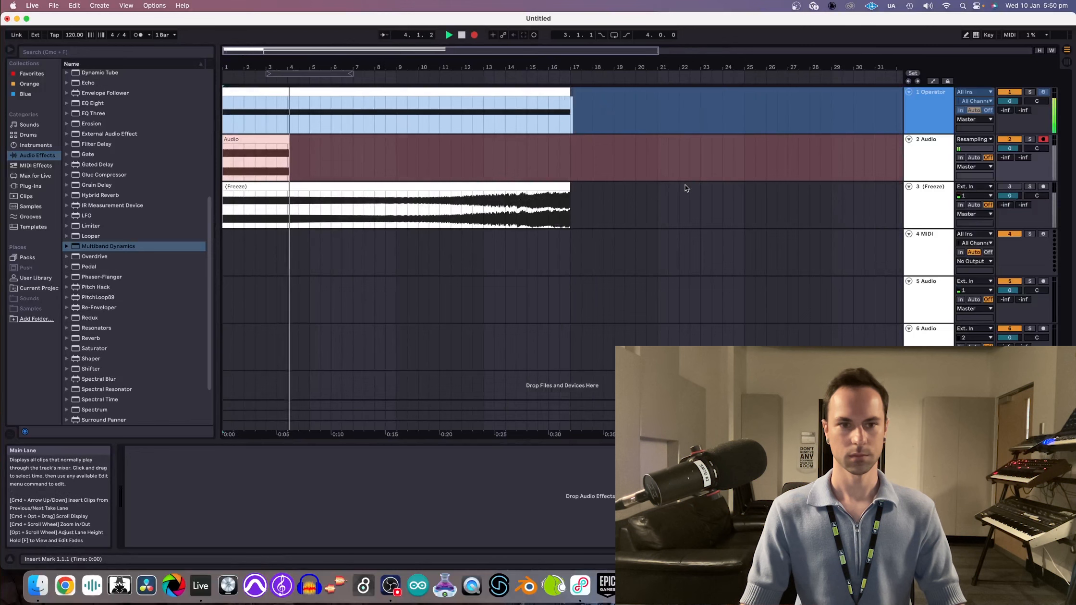
key("space")
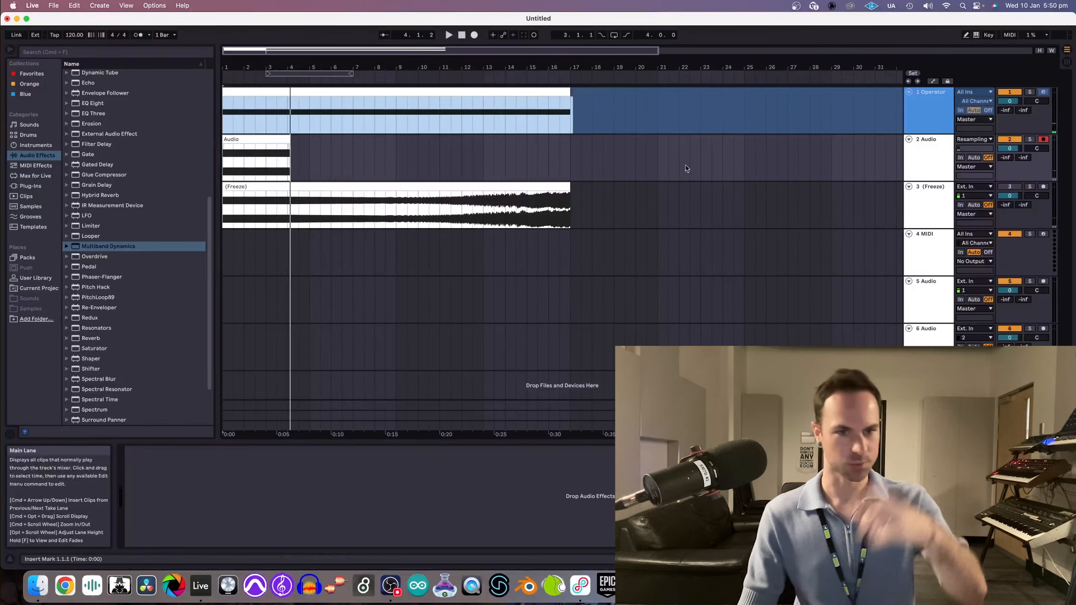
- Delete the resampling audio track and show the Master track's devices
left_click(924, 157)
key("Delete")
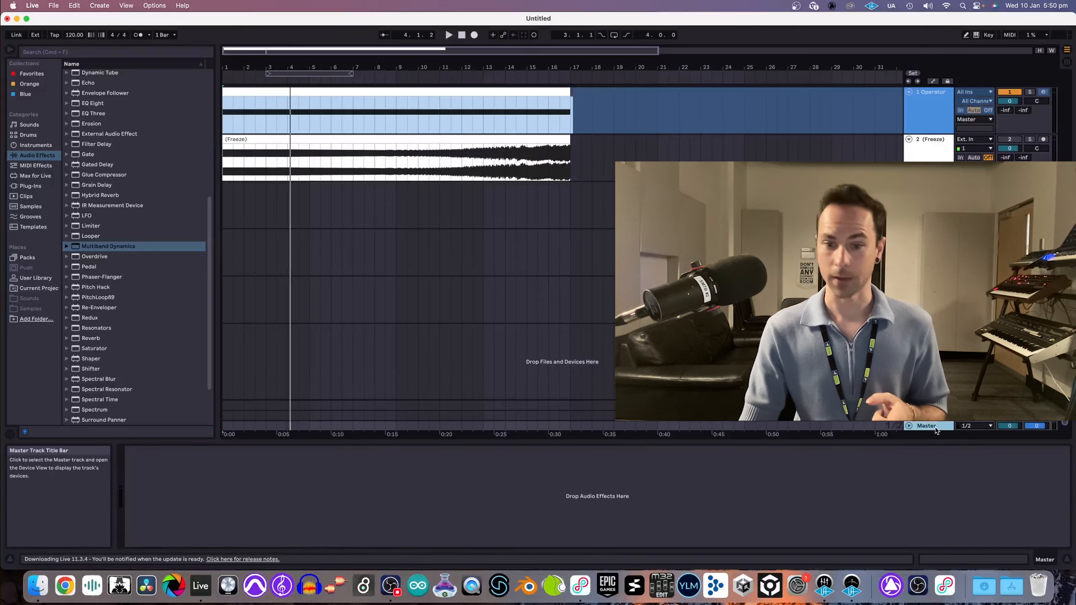
left_click(928, 426)
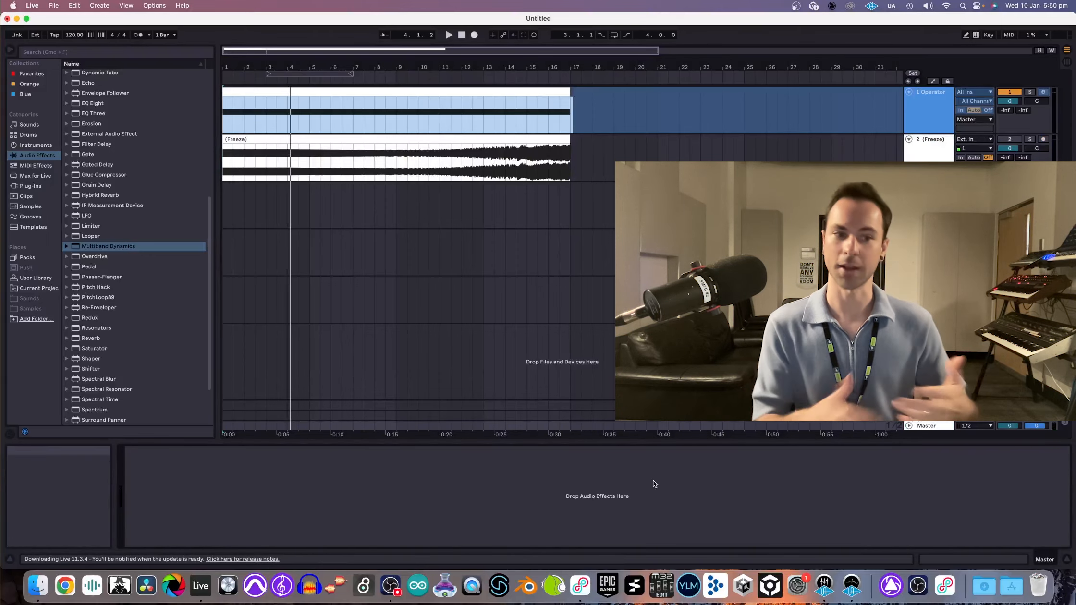
- Deactivate the Operator track and reactivate the (Freeze) audio track below it
left_click(920, 114)
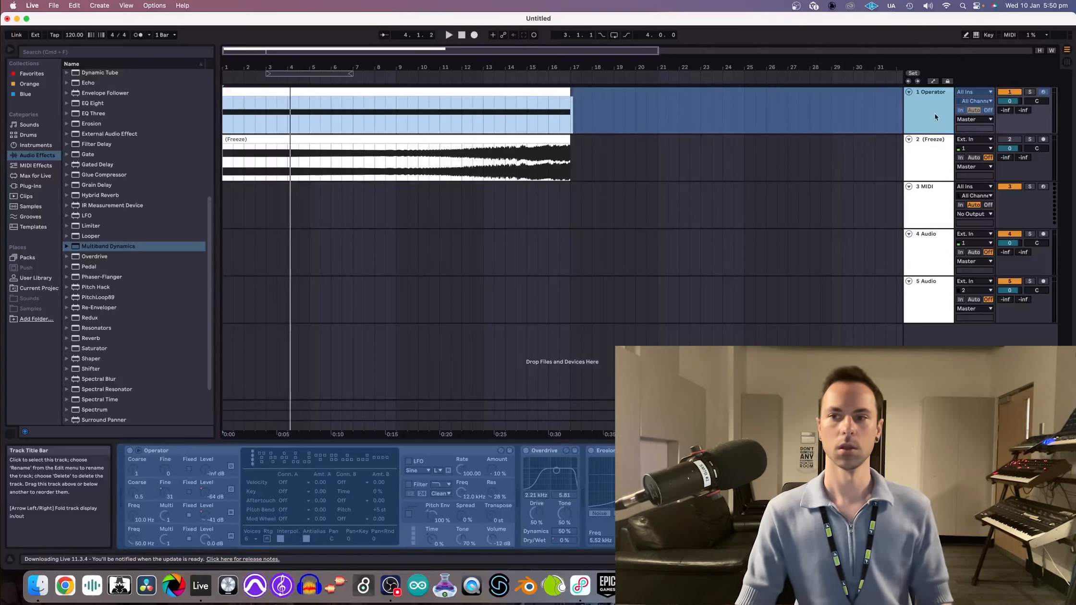
left_click(927, 148)
left_click(1010, 92)
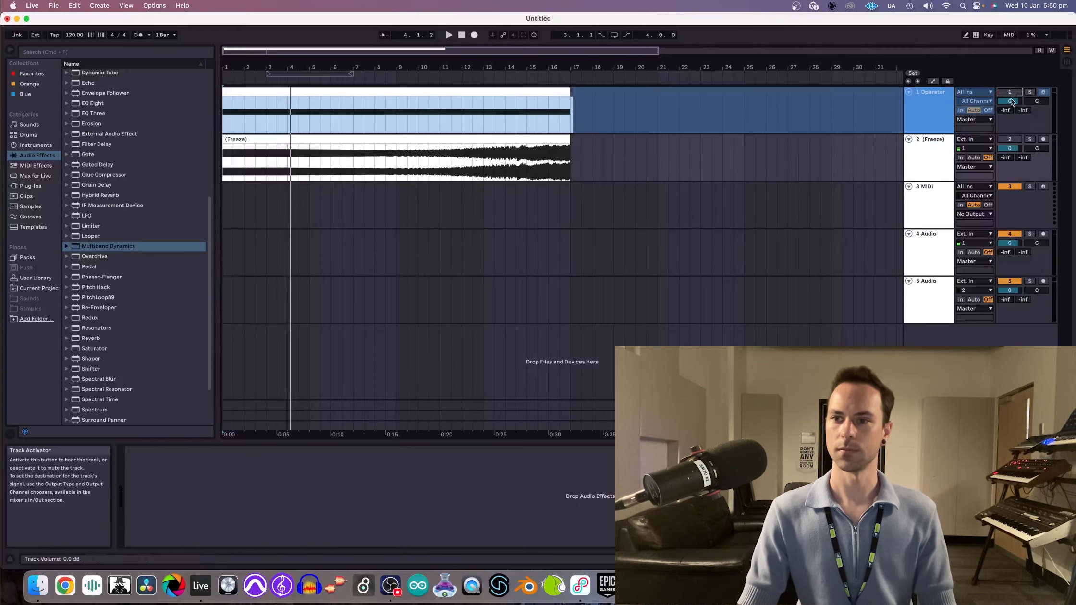
left_click(1009, 139)
- Play the (Freeze) clip from bar 1 and examine its waveform up close along its length
left_click(420, 143)
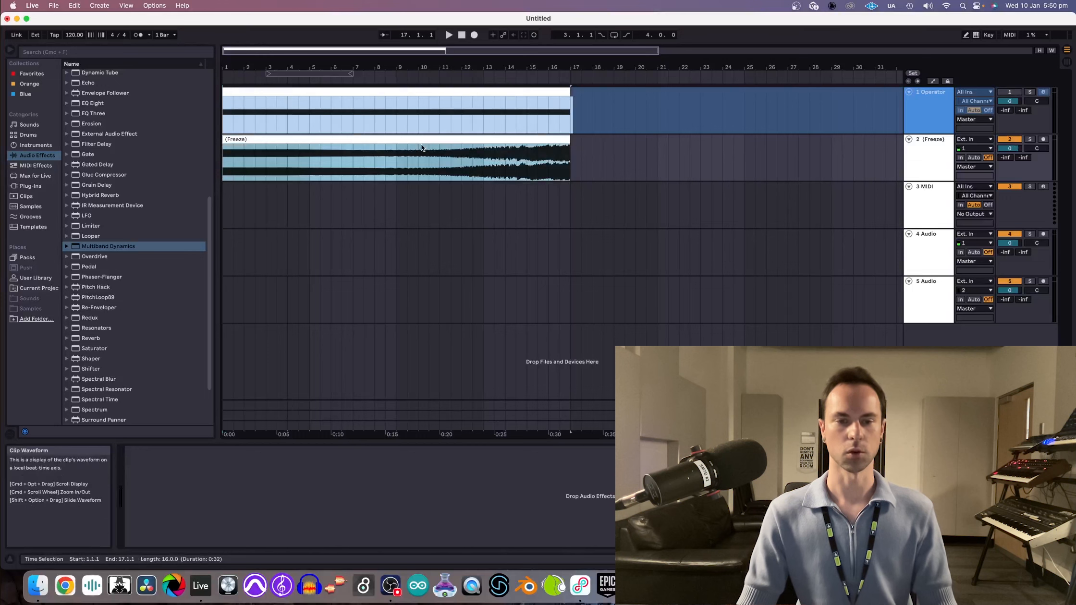
key("space")
double_click(420, 142)
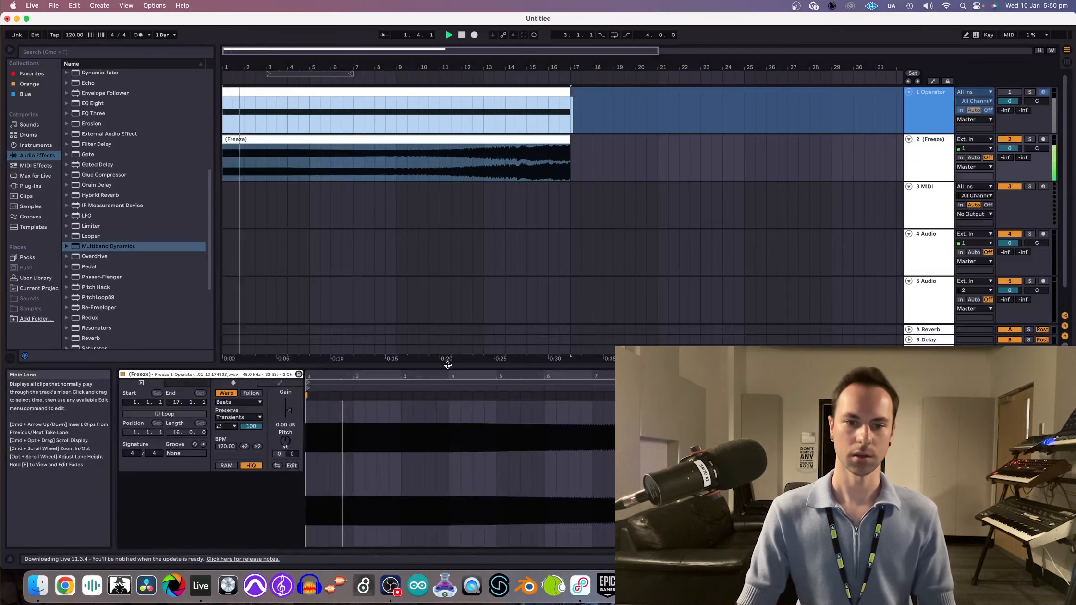
key("space")
left_click_drag(447, 377, 353, 387)
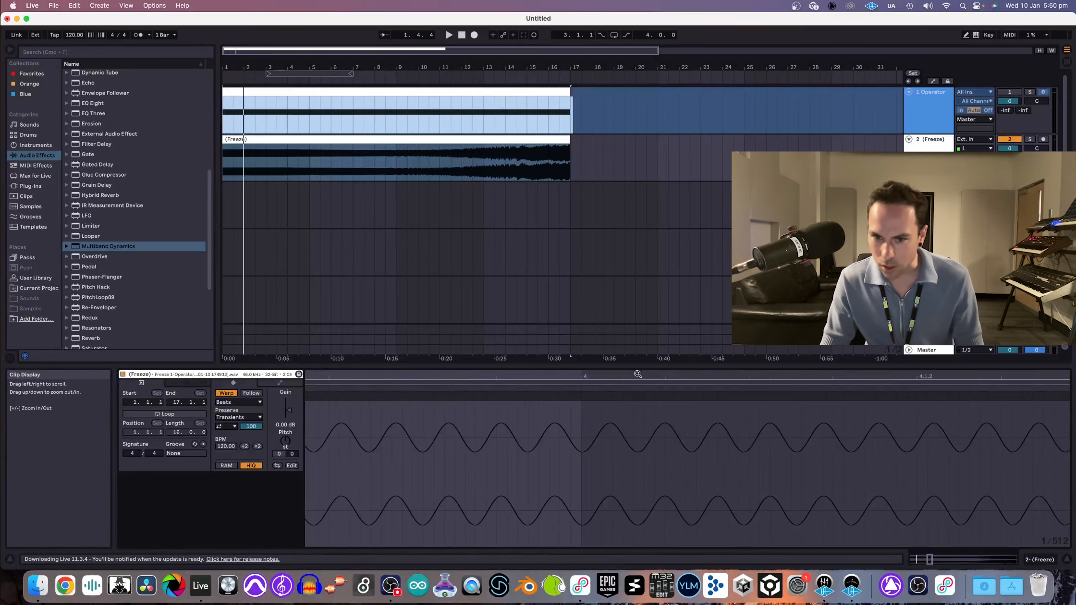
mouse_move(637, 374)
left_mouse_down()
mouse_move(633, 334)
mouse_move(594, 293)
mouse_move(407, 212)
mouse_move(402, 371)
left_mouse_up()
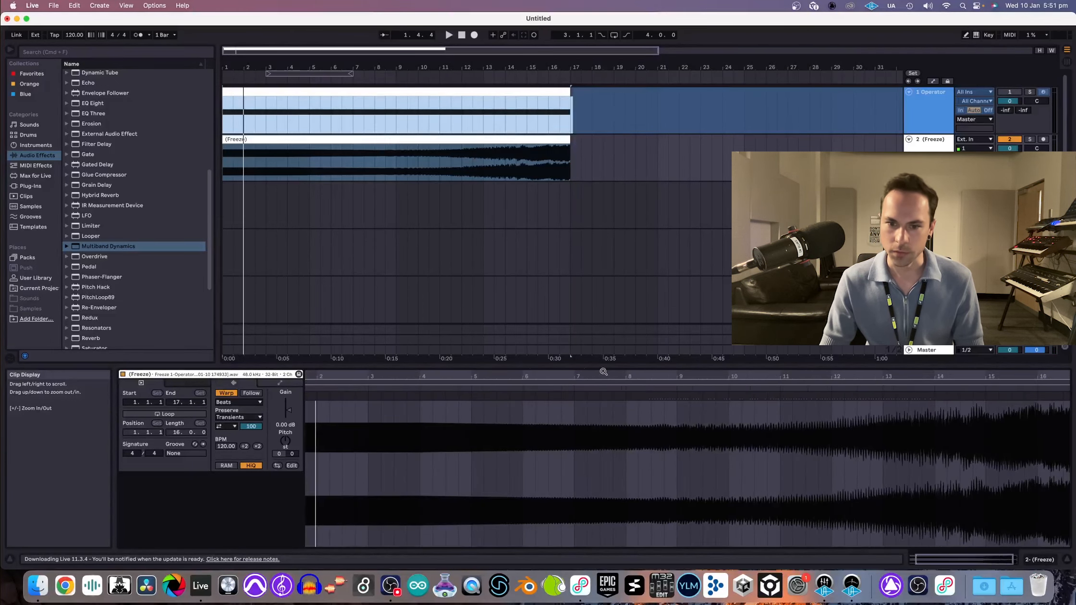
left_click_drag(624, 371, 307, 452)
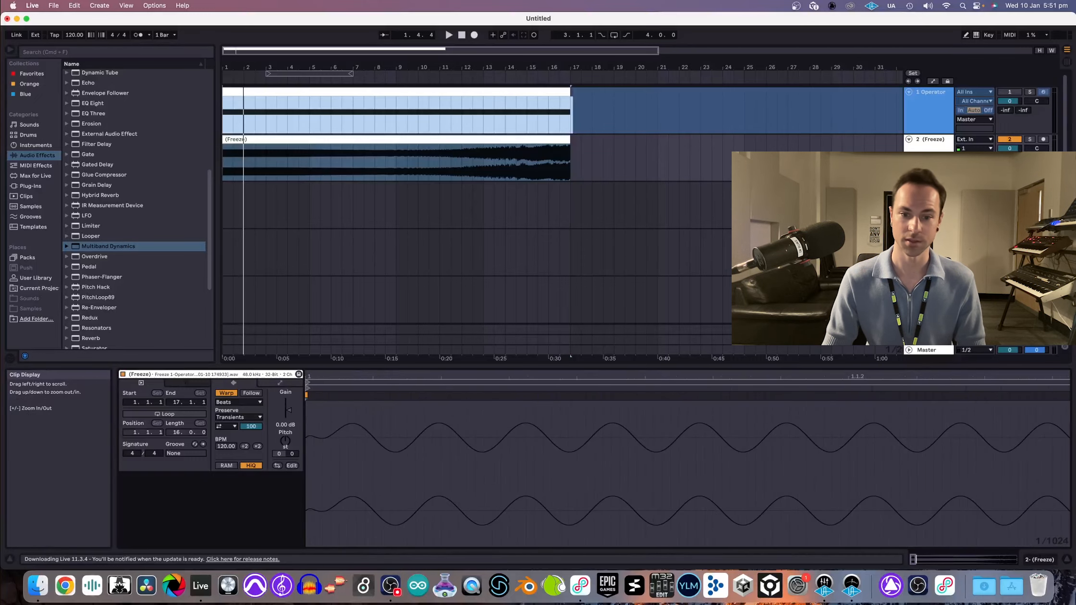
key("space")
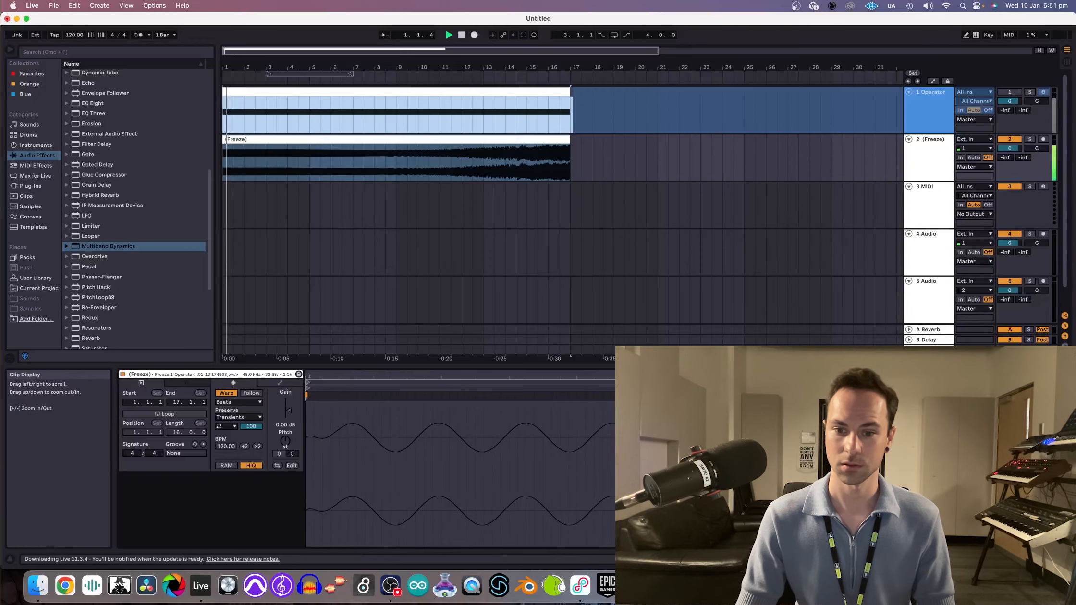
left_click_drag(307, 376, 308, 317)
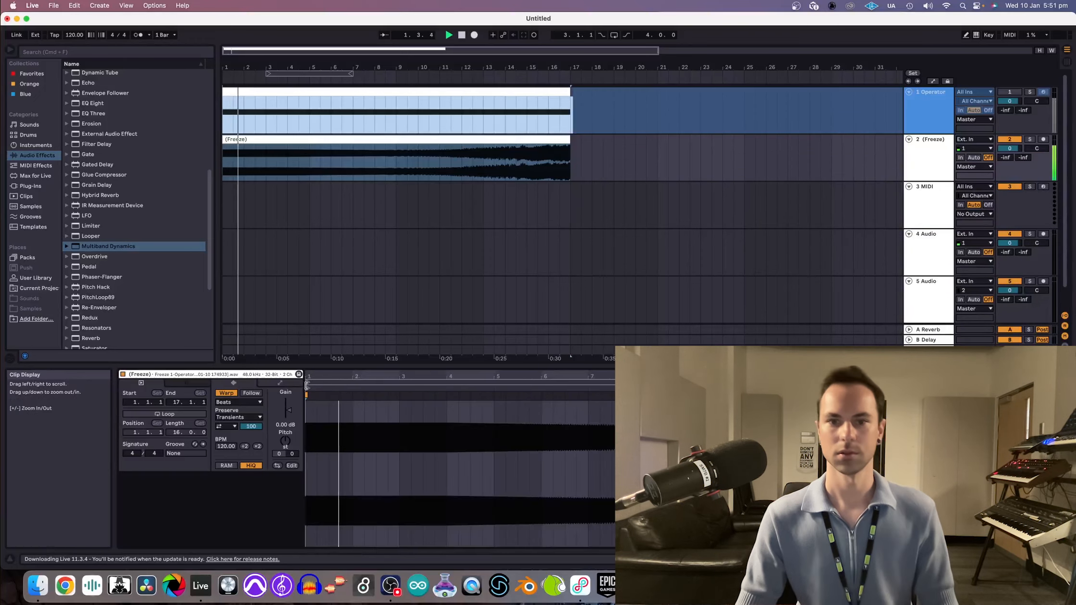
- Add an Audio Effect Rack to the (Freeze) track and show its chain list
left_click(938, 160)
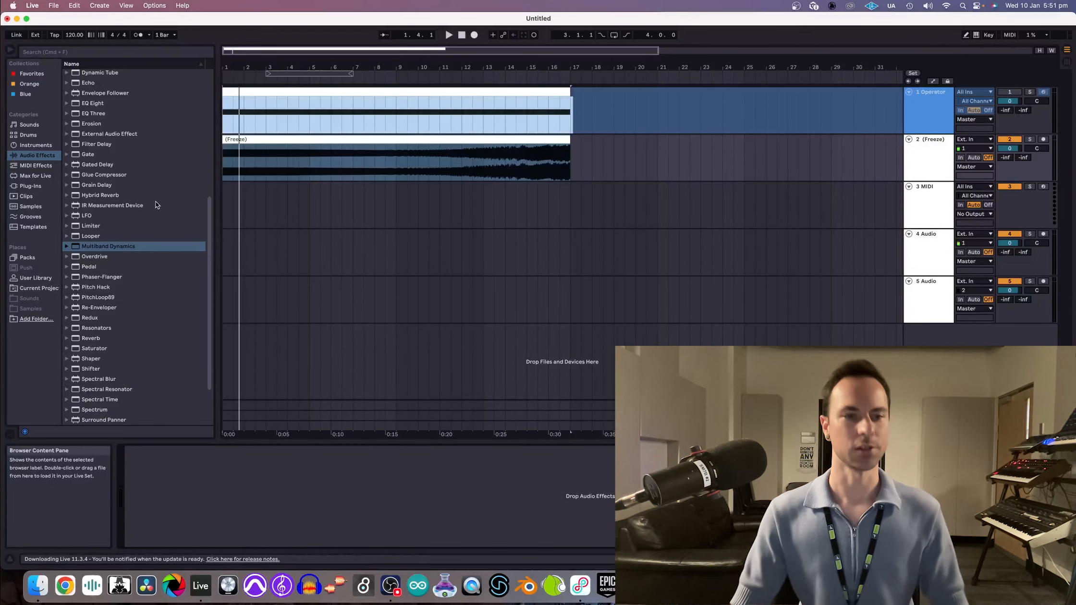
scroll(101, 190, "up", 5)
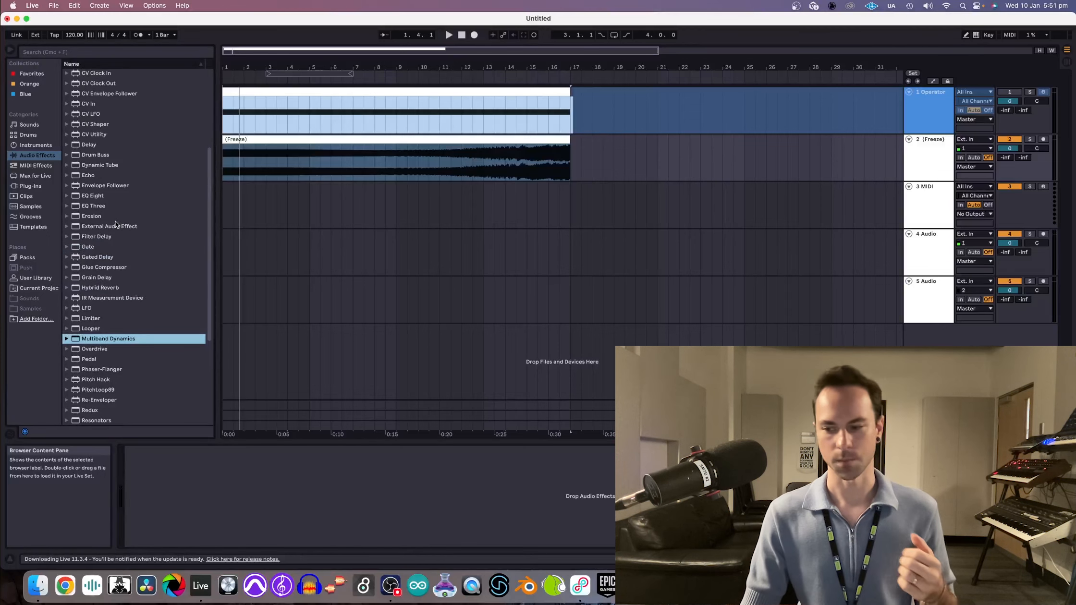
scroll(111, 197, "up", 8)
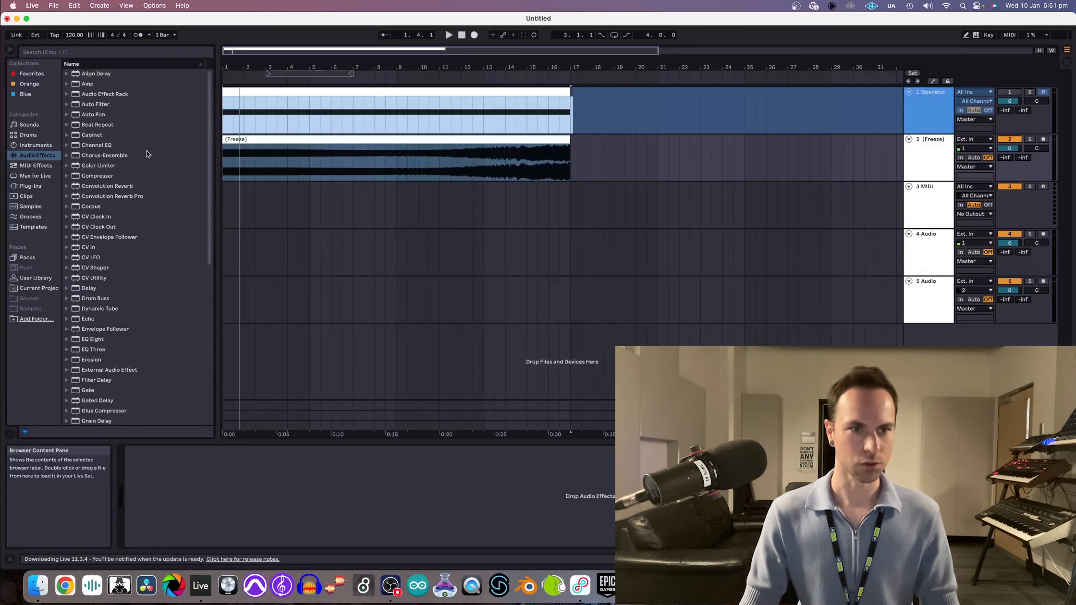
double_click(112, 94)
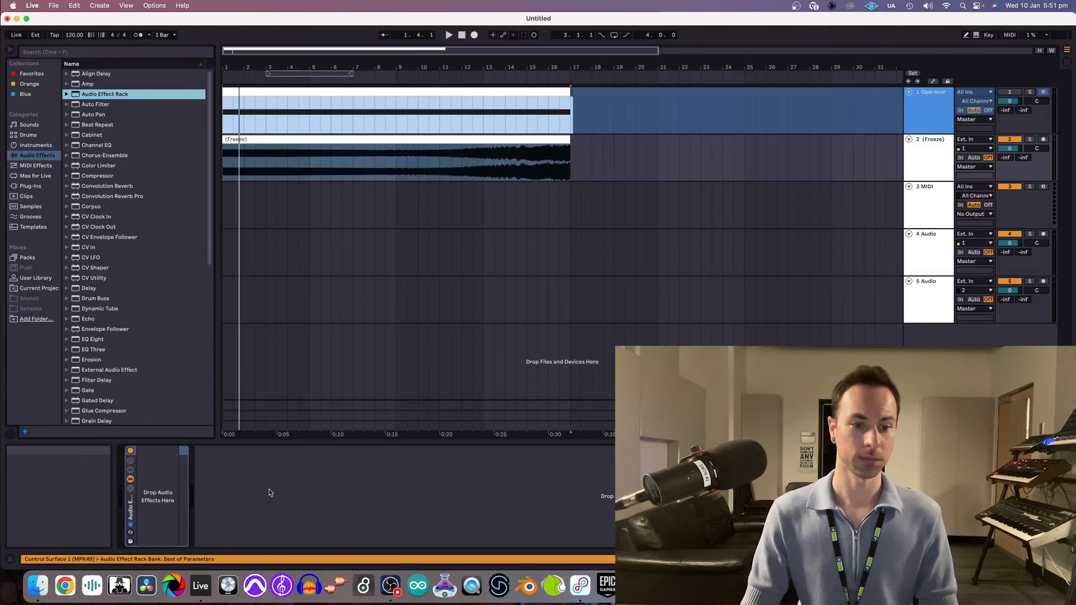
left_click(131, 488)
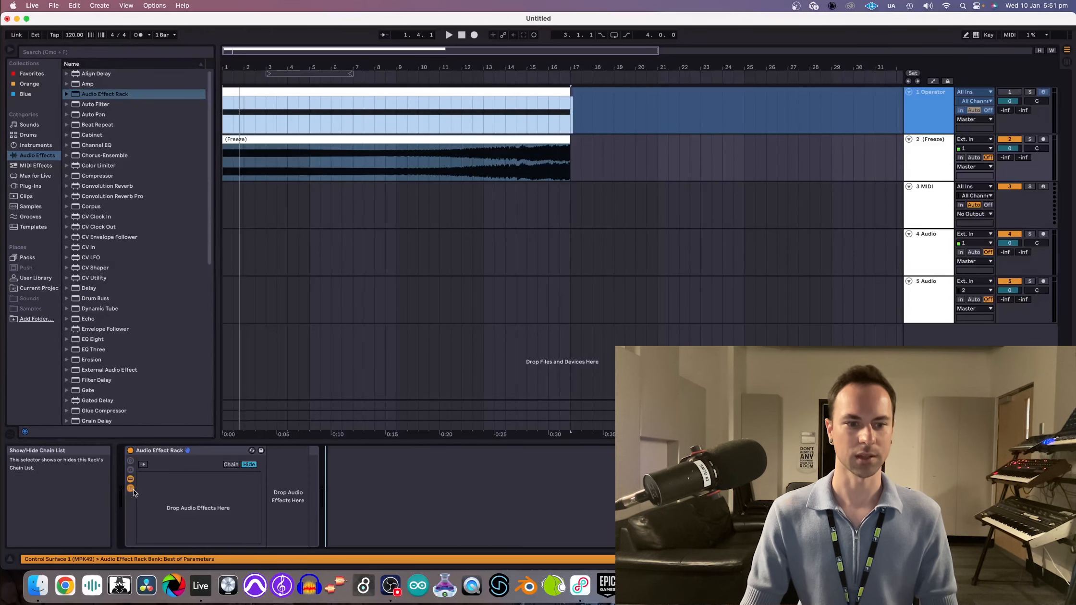
- Create two parallel chains in the Audio Effect Rack
right_click(185, 481)
left_click(201, 486)
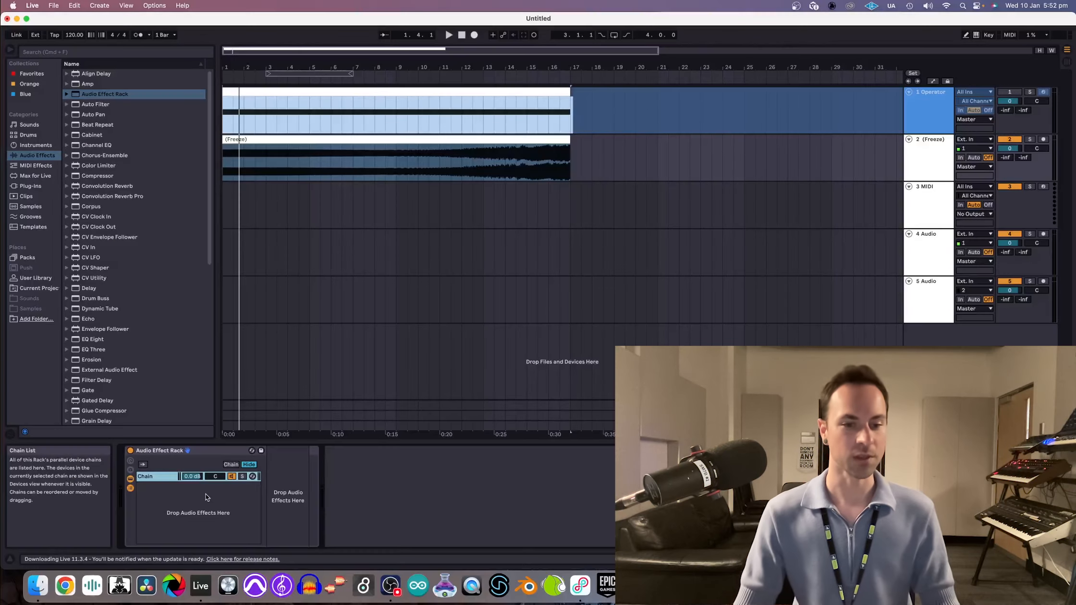
key("space")
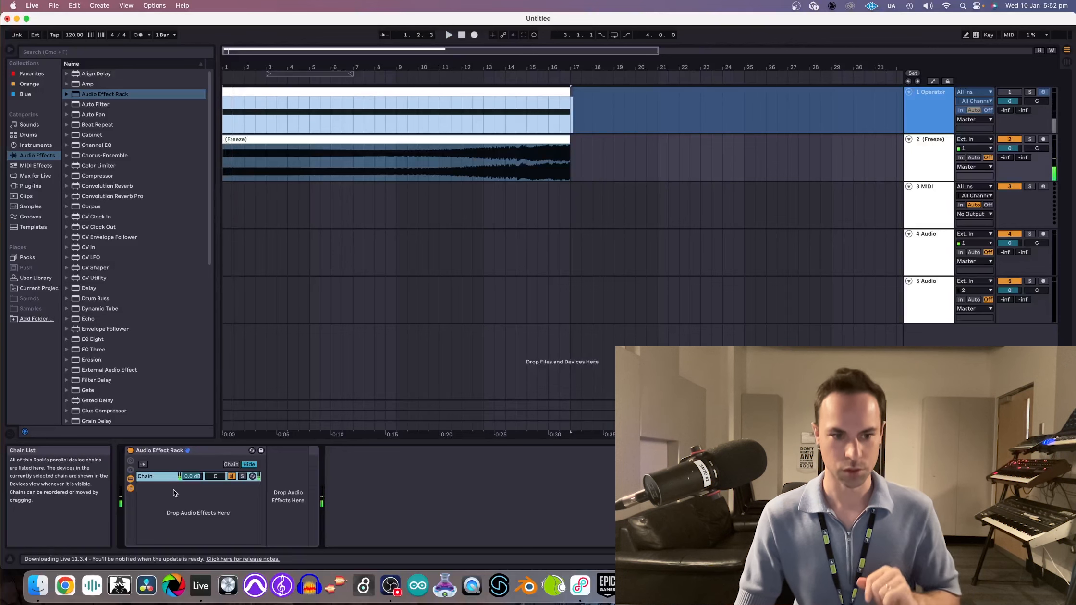
right_click(176, 497)
left_click(184, 502)
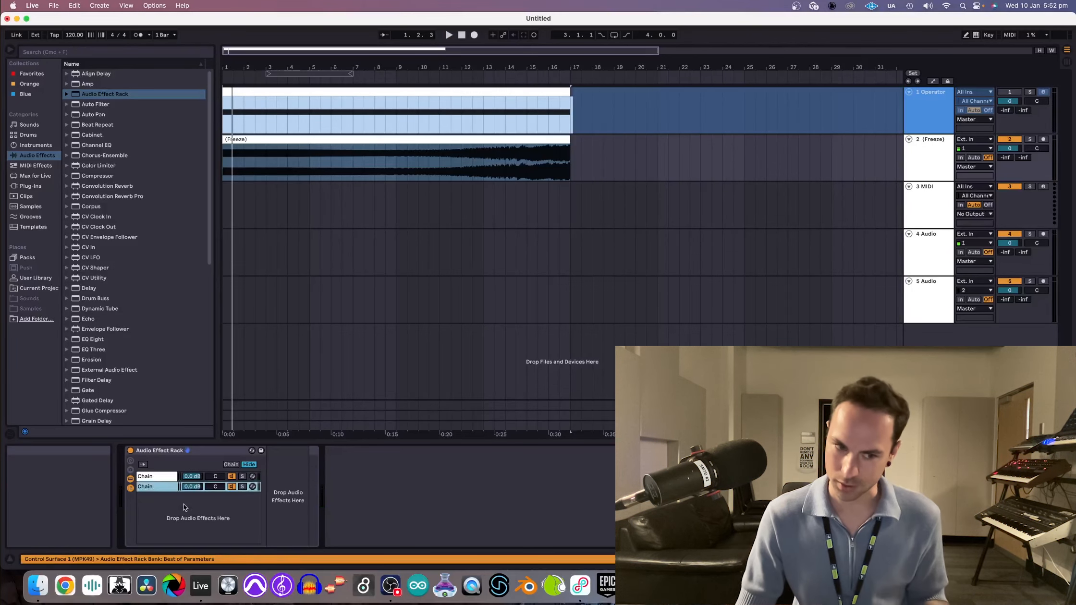
left_click(153, 478)
left_click(155, 489)
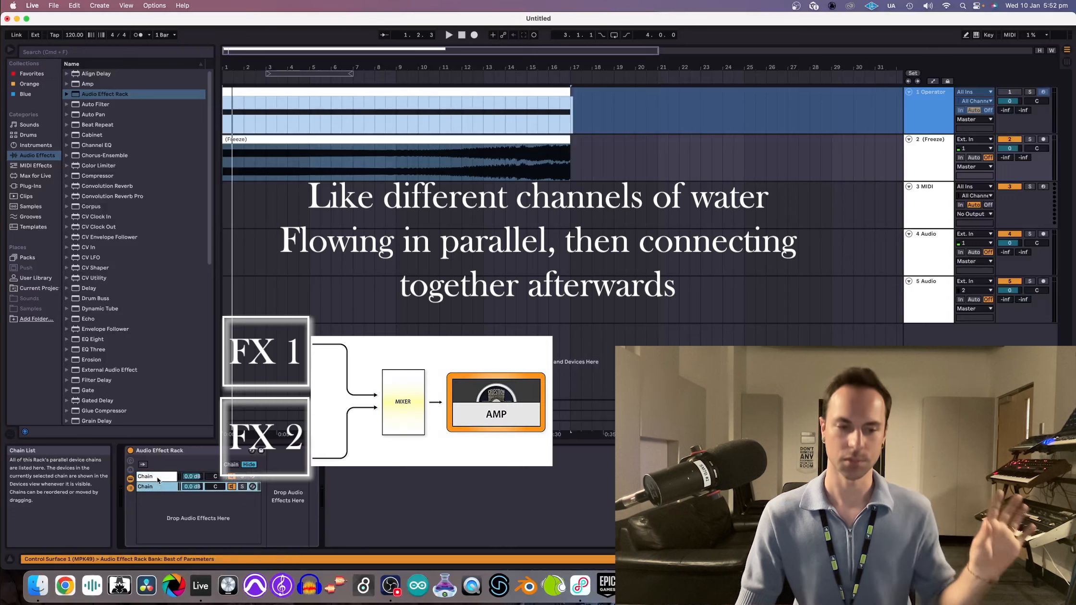
- Rename the first chain ORIGINAL and the second chain FX
left_click(159, 476)
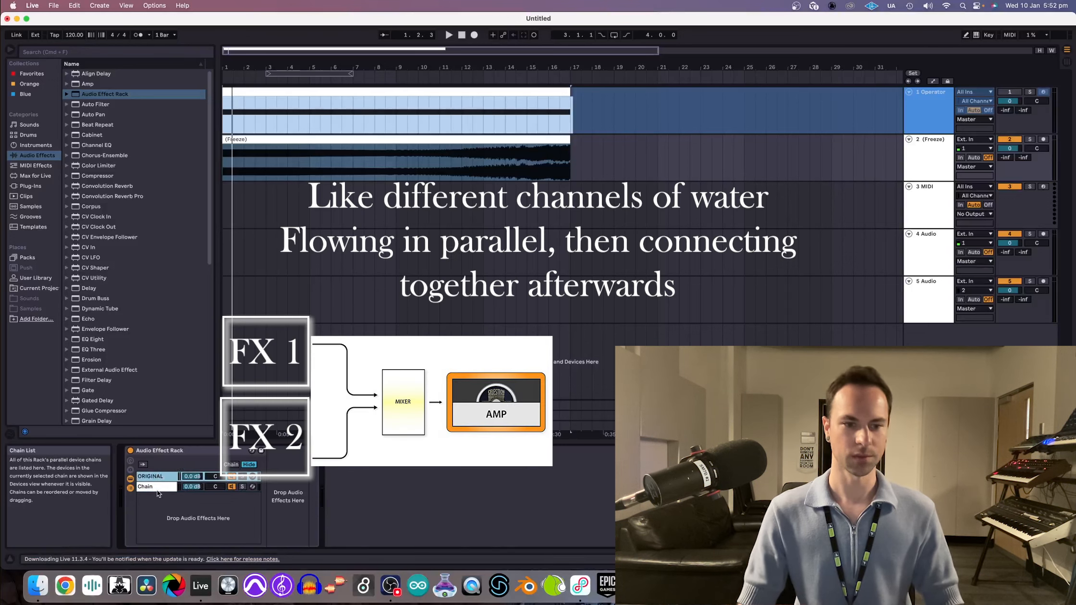
left_click(157, 490)
key("super+r")
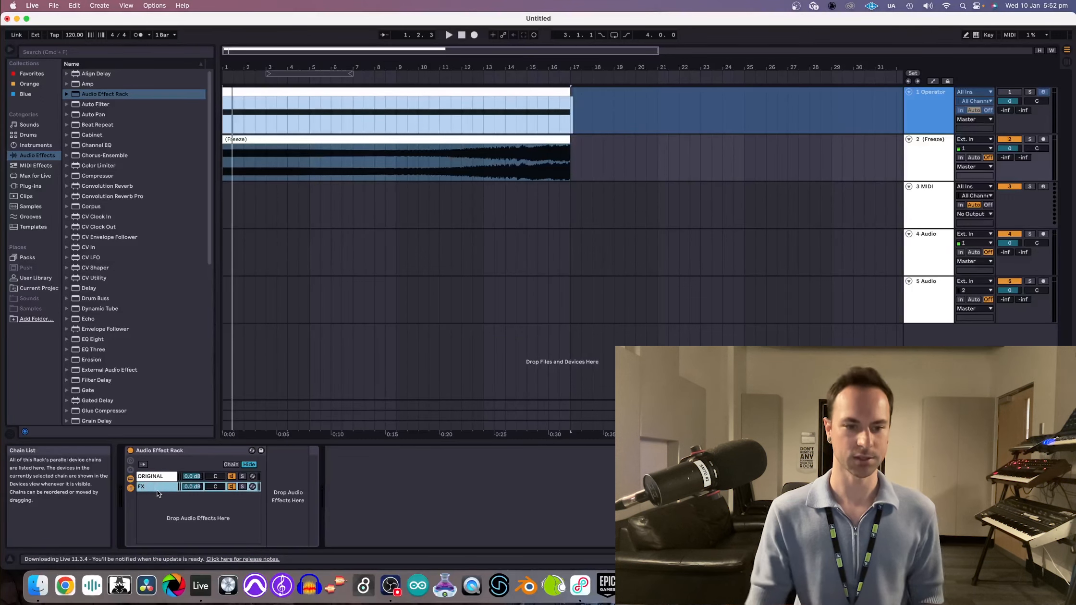
- Solo the FX chain and add a Reverb to it
left_click(242, 487)
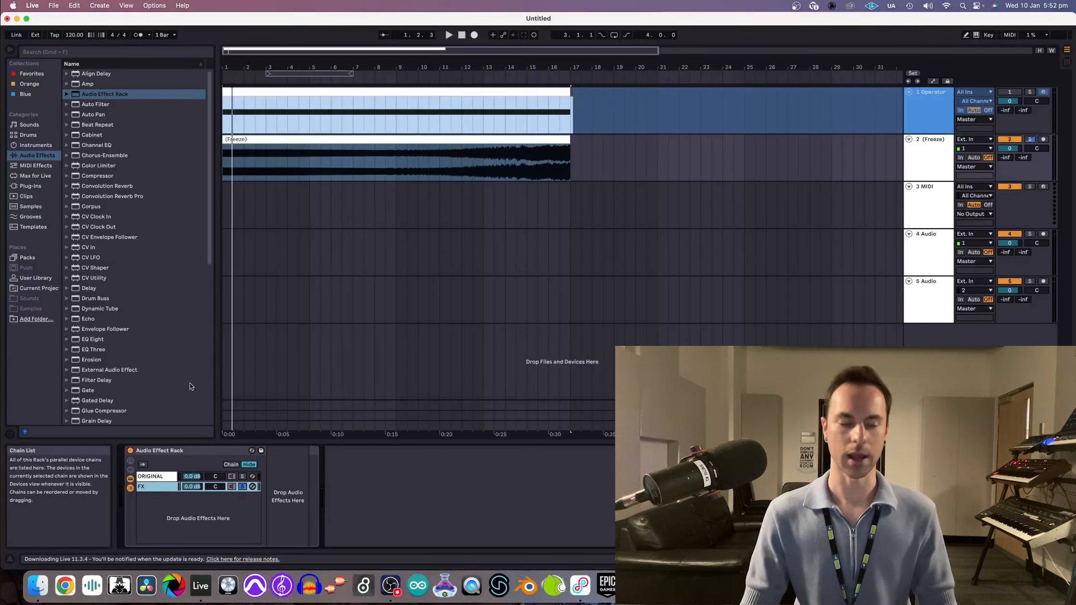
scroll(123, 308, "down", 5)
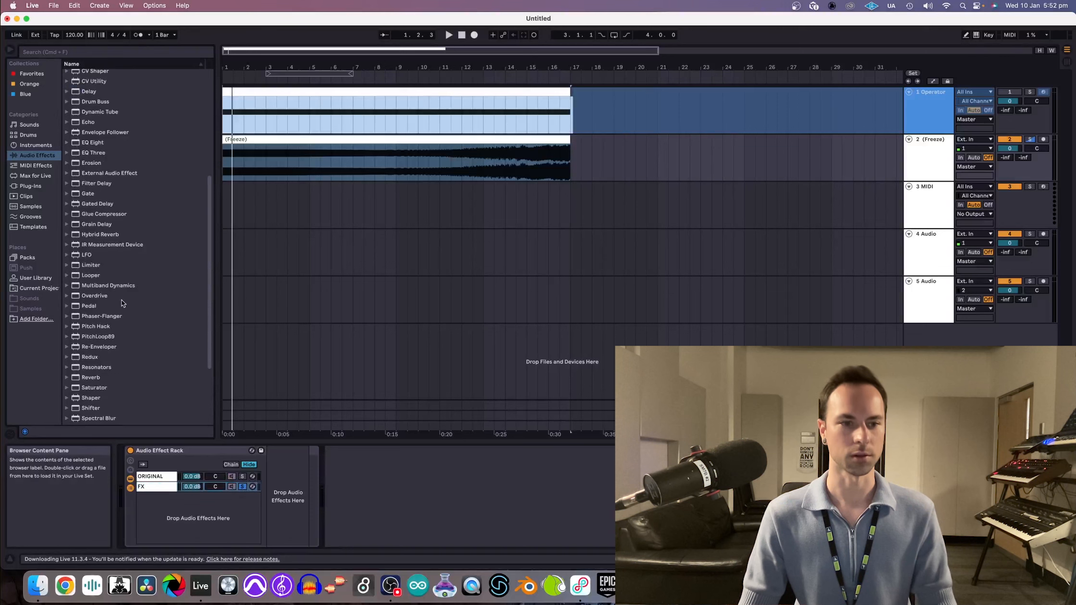
scroll(110, 231, "down", 3)
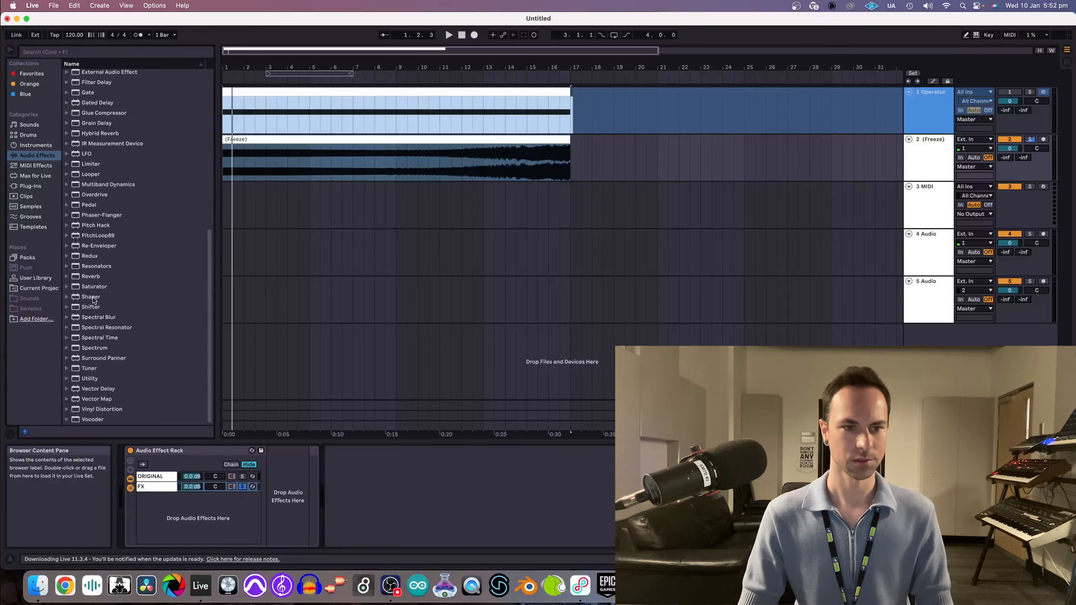
left_click_drag(92, 277, 316, 480)
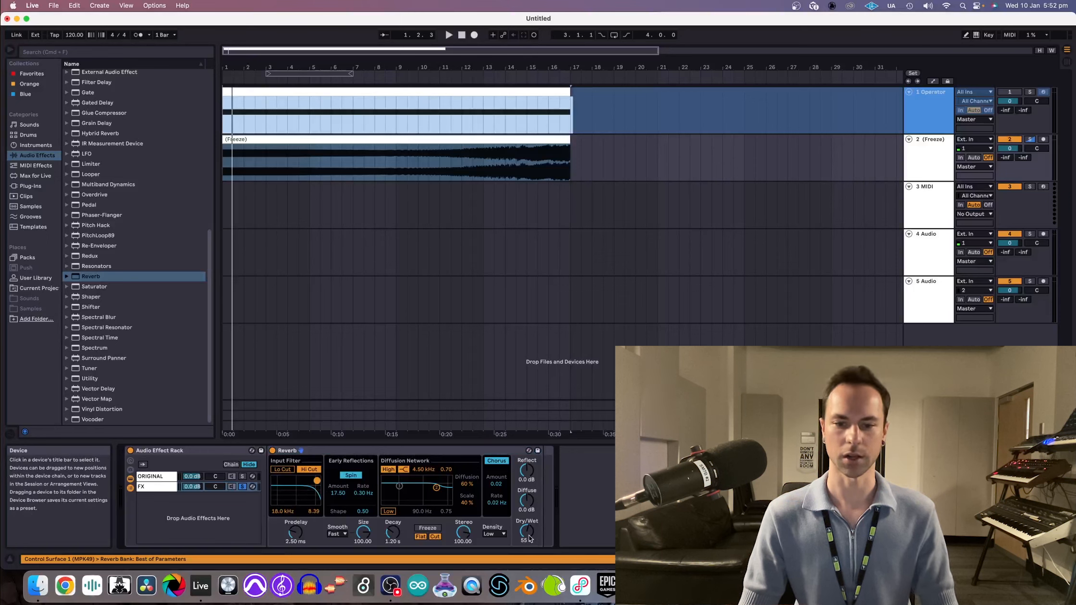
- Set the Reverb to 100% wet, 6.24 s decay, Lo Cut on with a 3.76 kHz input filter, and diffusion filters at 133 Hz and 4.92 kHz
left_click_drag(529, 539, 528, 514)
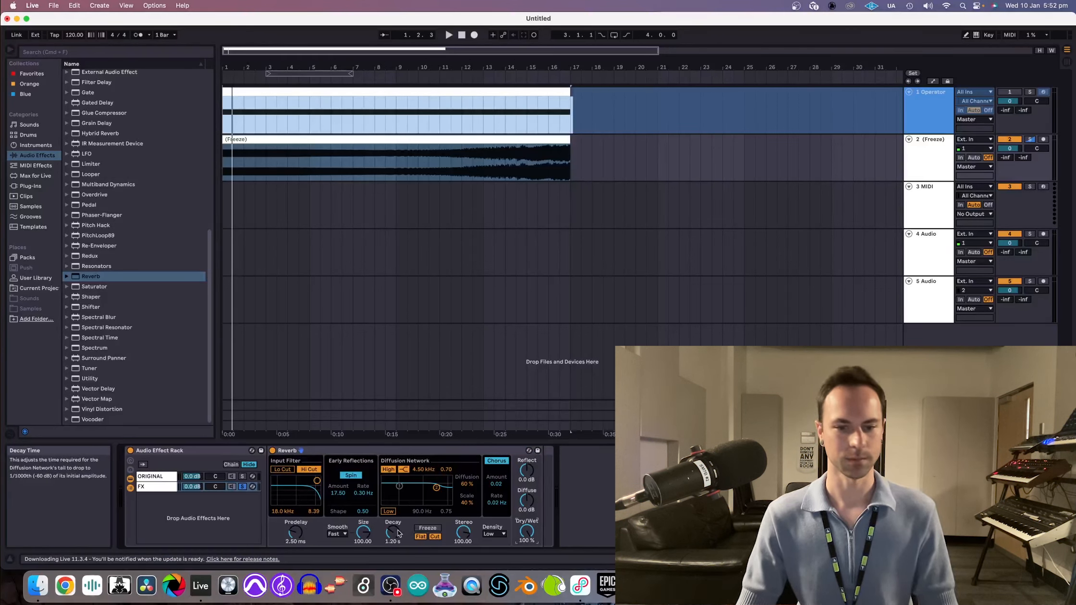
left_click_drag(398, 533, 398, 513)
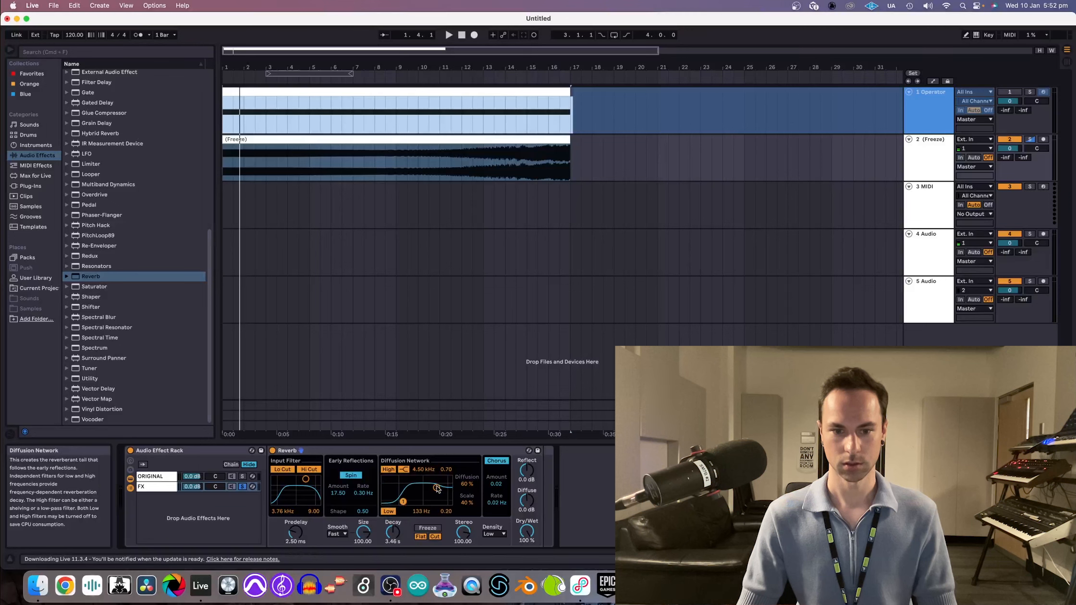
key("space")
left_click_drag(436, 487, 437, 482)
left_click_drag(393, 532, 393, 524)
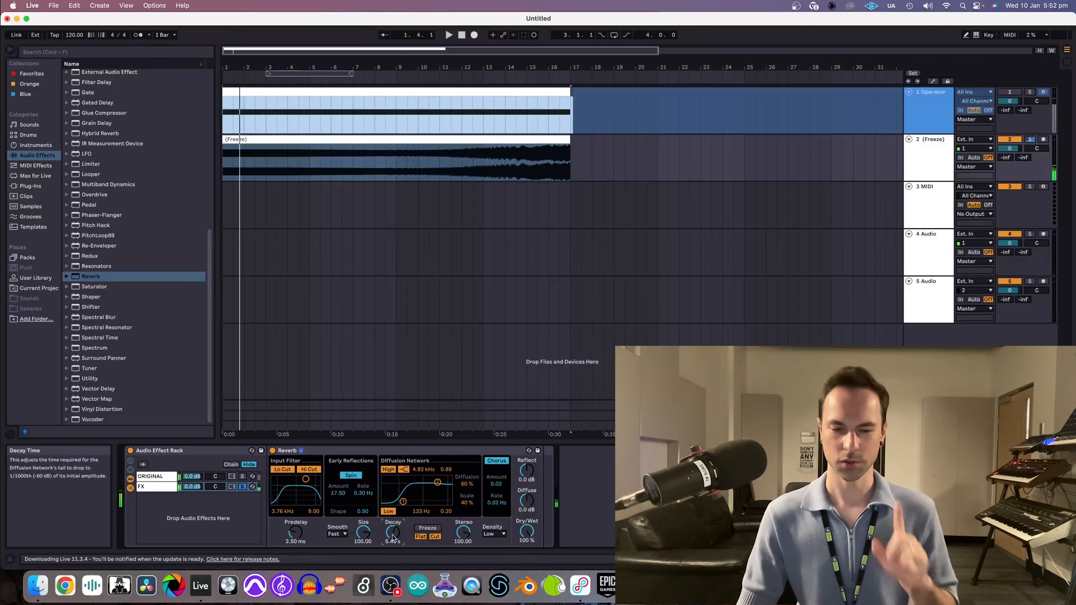
- Add a Saturator to the FX chain and place it before the Reverb
left_click(634, 516)
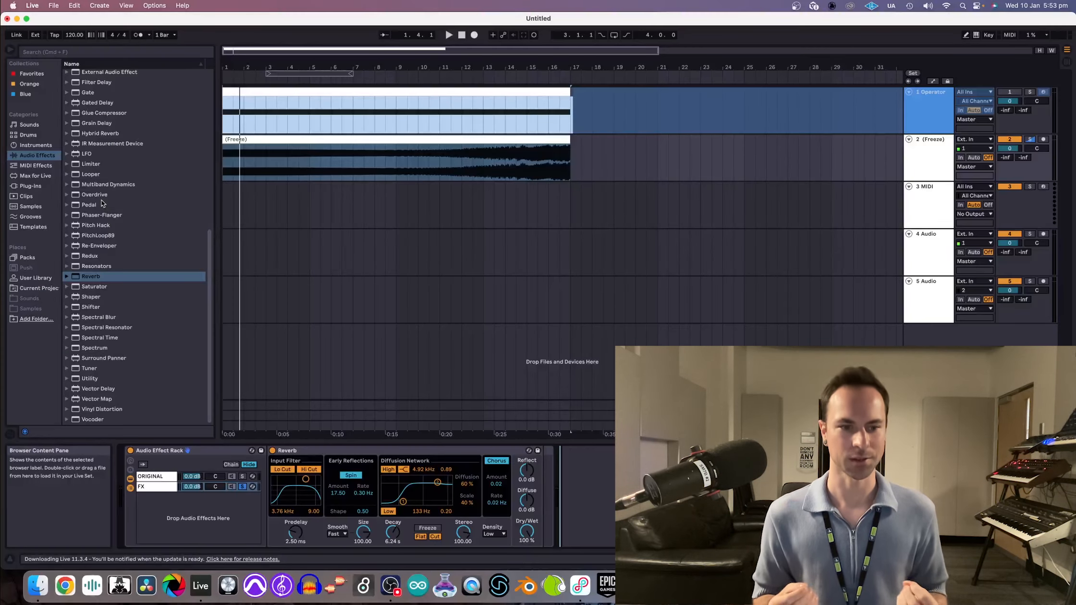
left_click(96, 205)
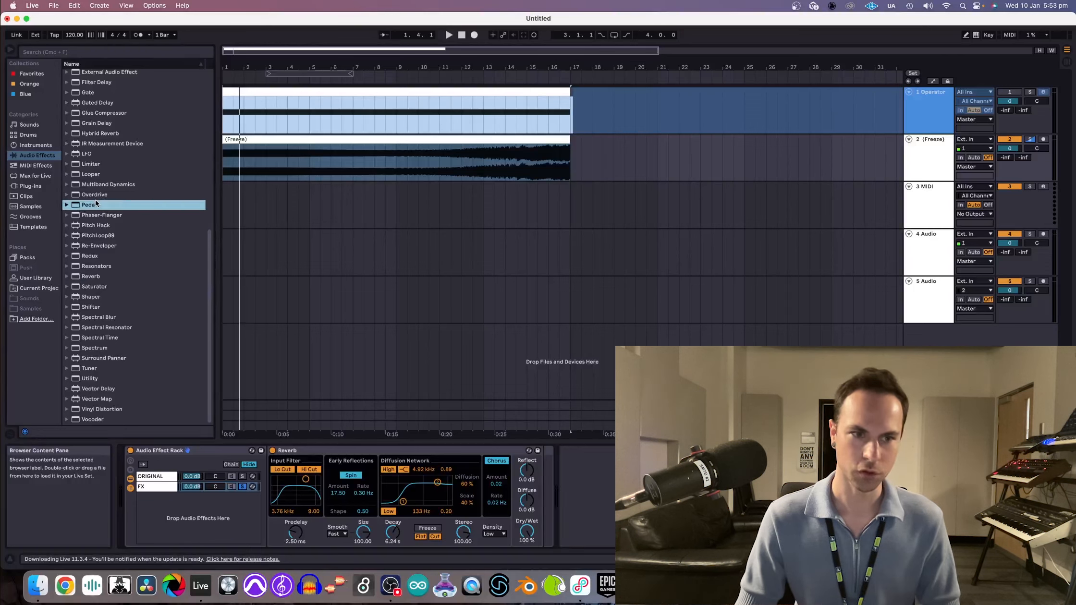
left_click(96, 196)
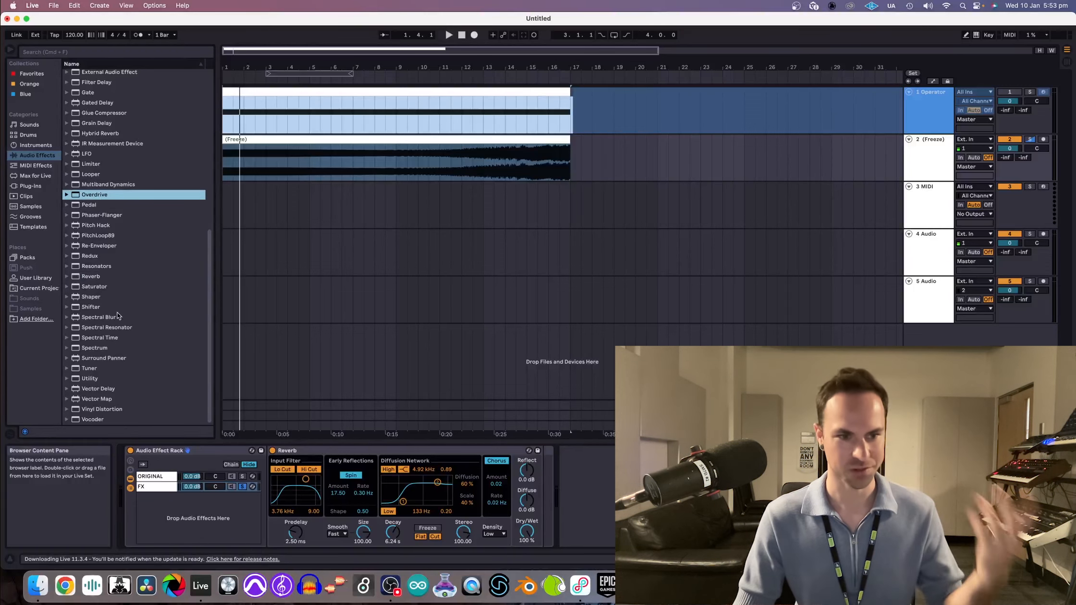
left_click_drag(104, 291, 552, 481)
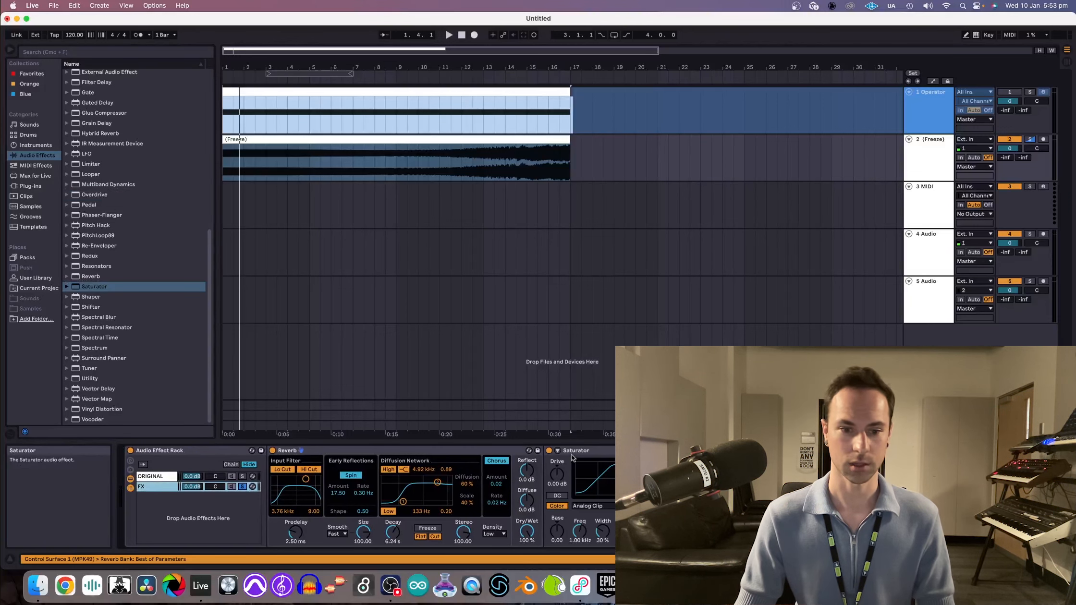
left_click_drag(610, 451, 299, 459)
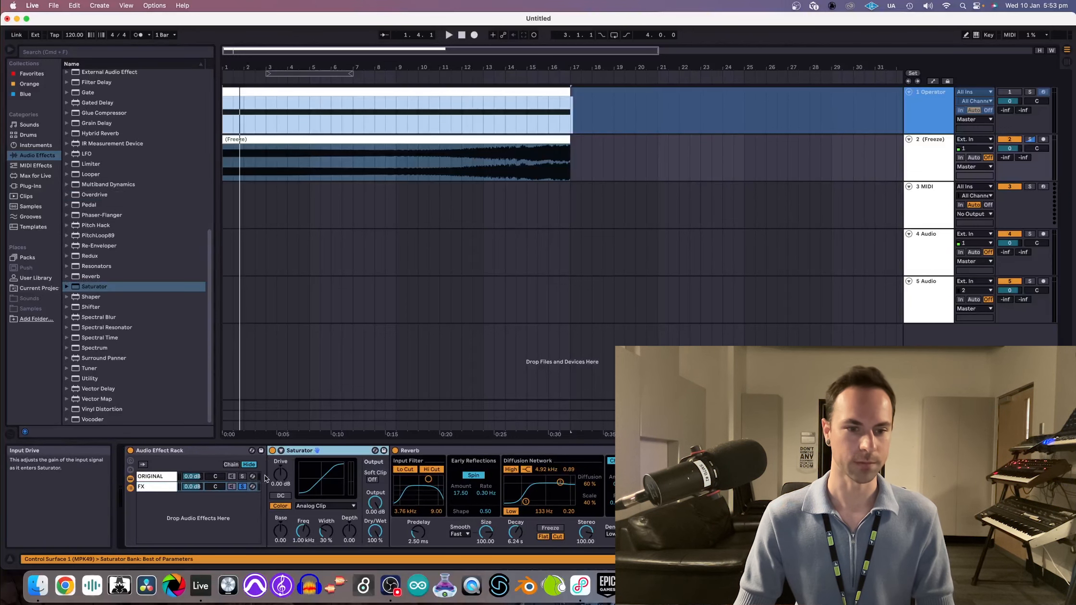
- Compare the device contents of the FX and ORIGINAL chains and audition the soloed FX chain from bar 1
left_click(156, 490)
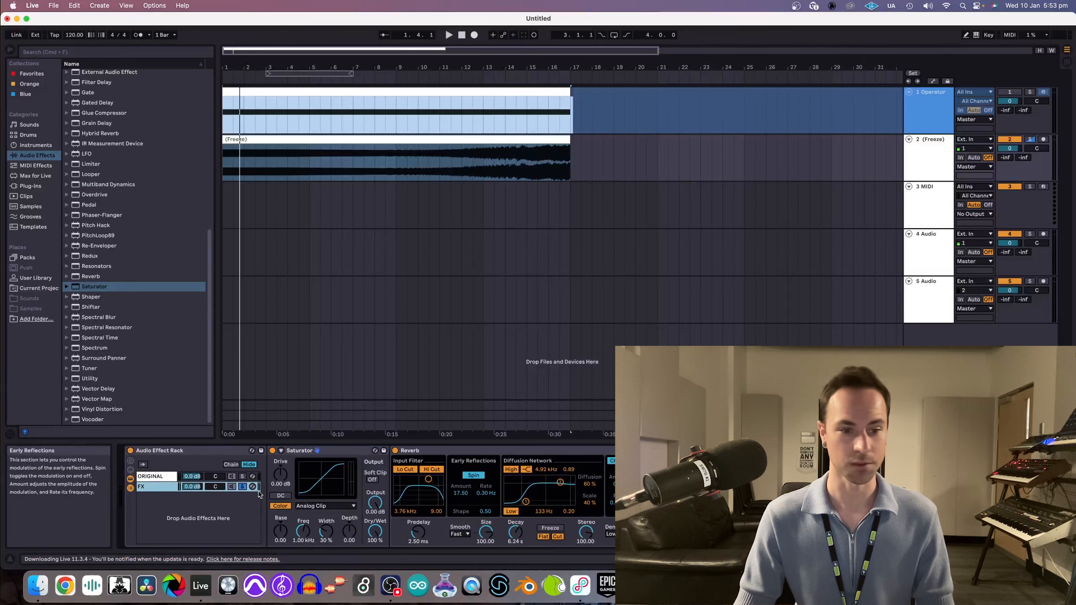
left_click(156, 477)
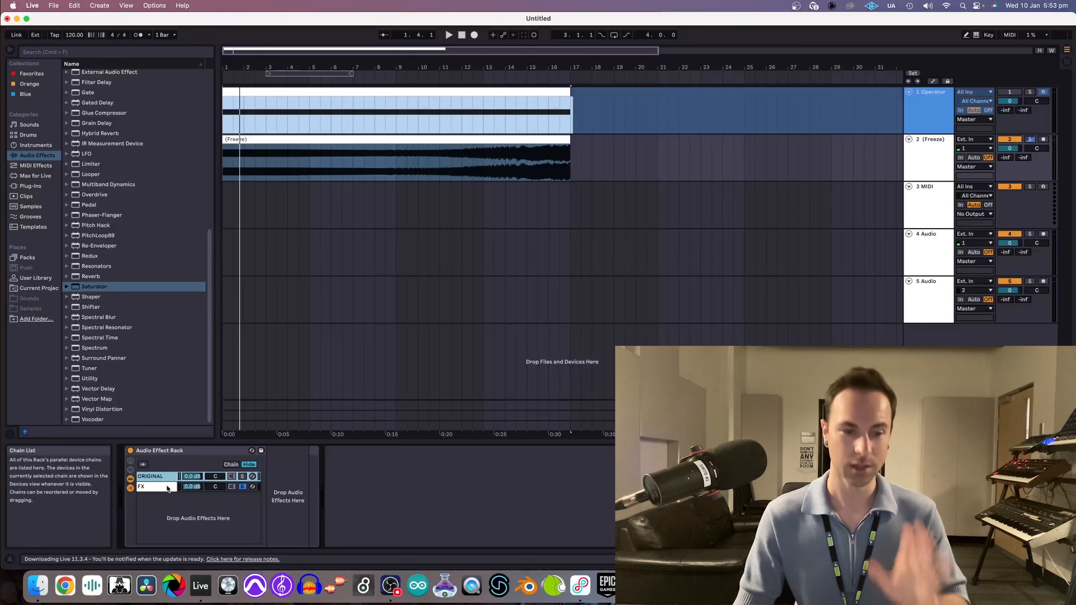
left_click(168, 488)
key("space")
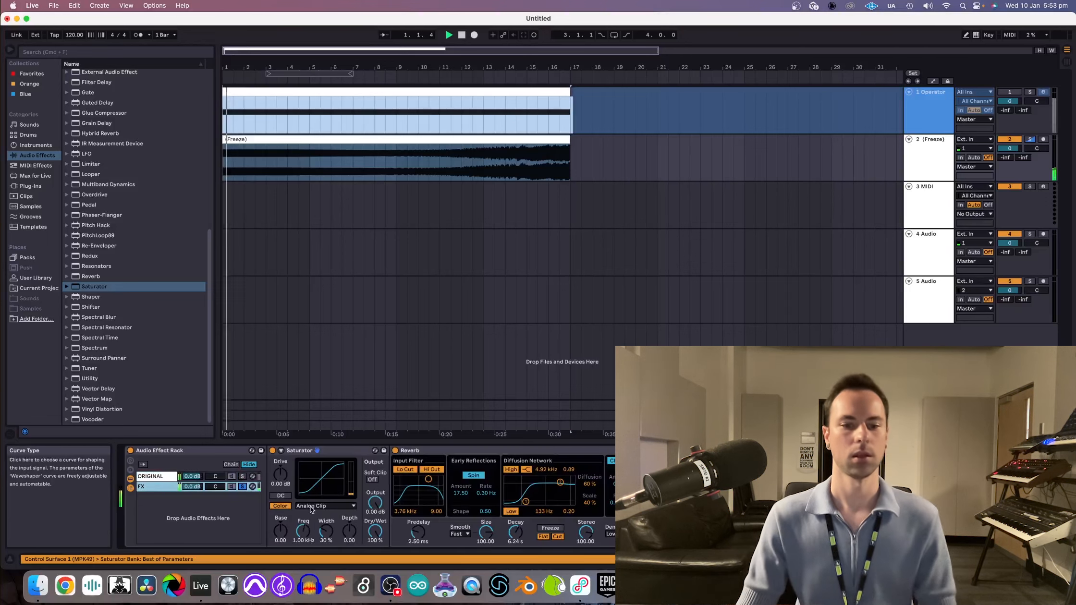
- Set the Saturator's curve type to Sinoid Fold and its Drive to 12 dB while auditioning the FX chain
left_click(314, 507)
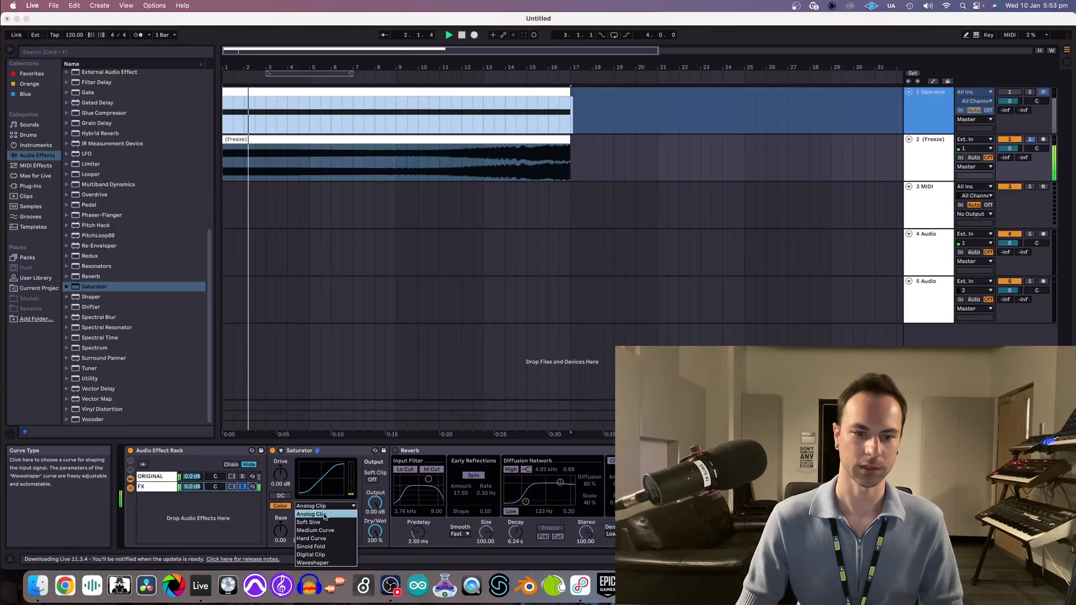
left_click(325, 546)
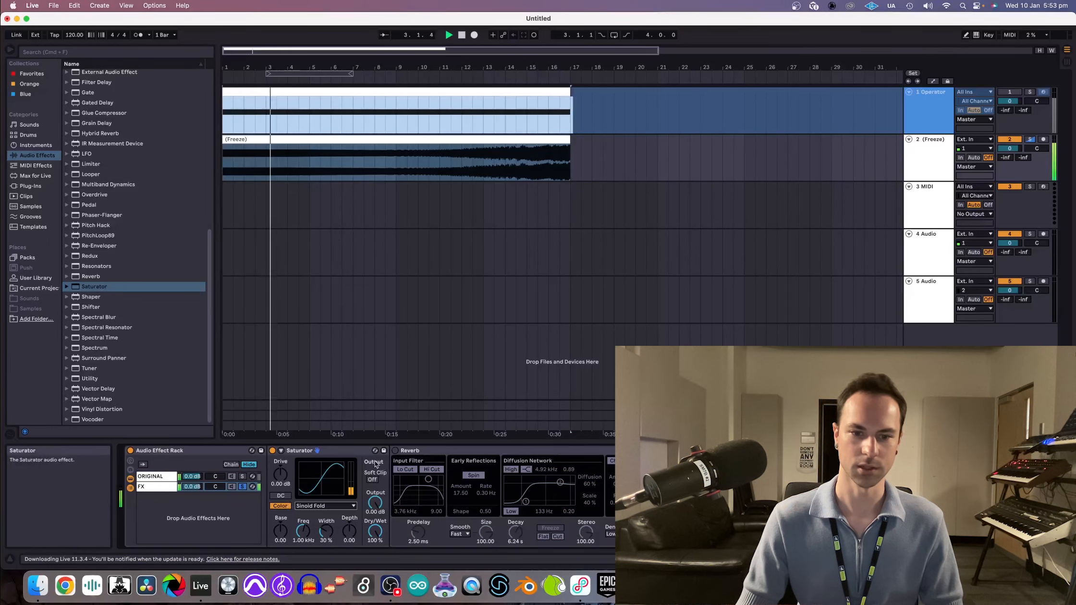
left_click(395, 450)
left_click(413, 450)
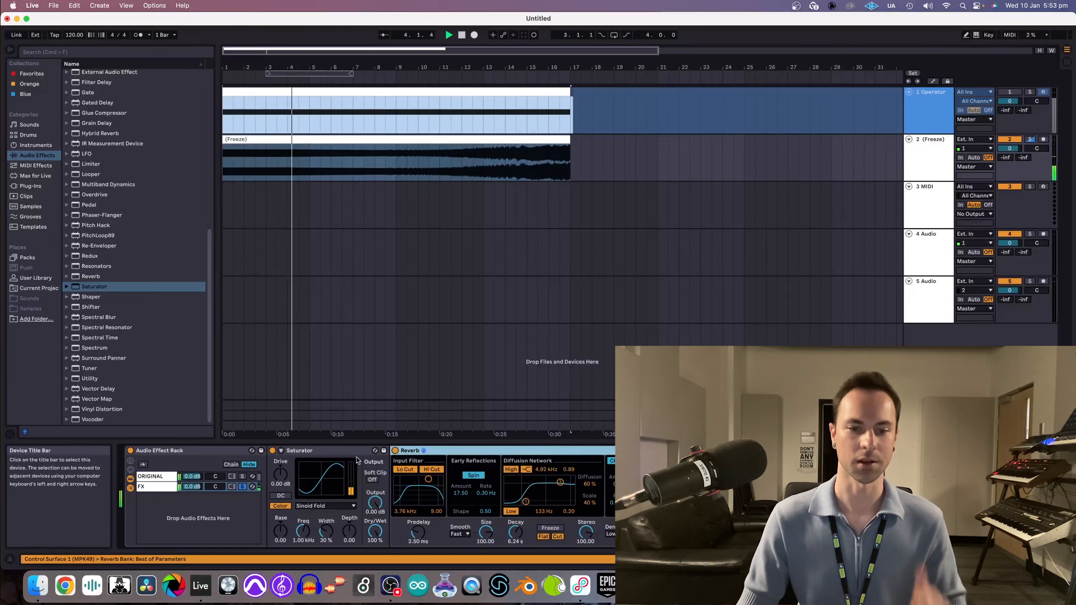
left_click_drag(281, 475, 281, 458)
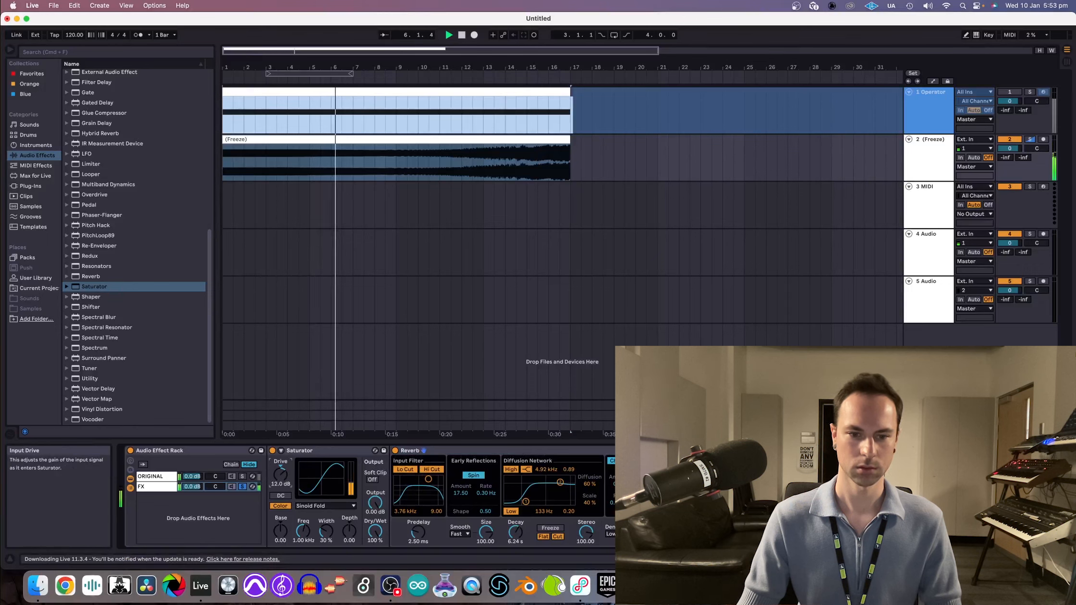
key("space")
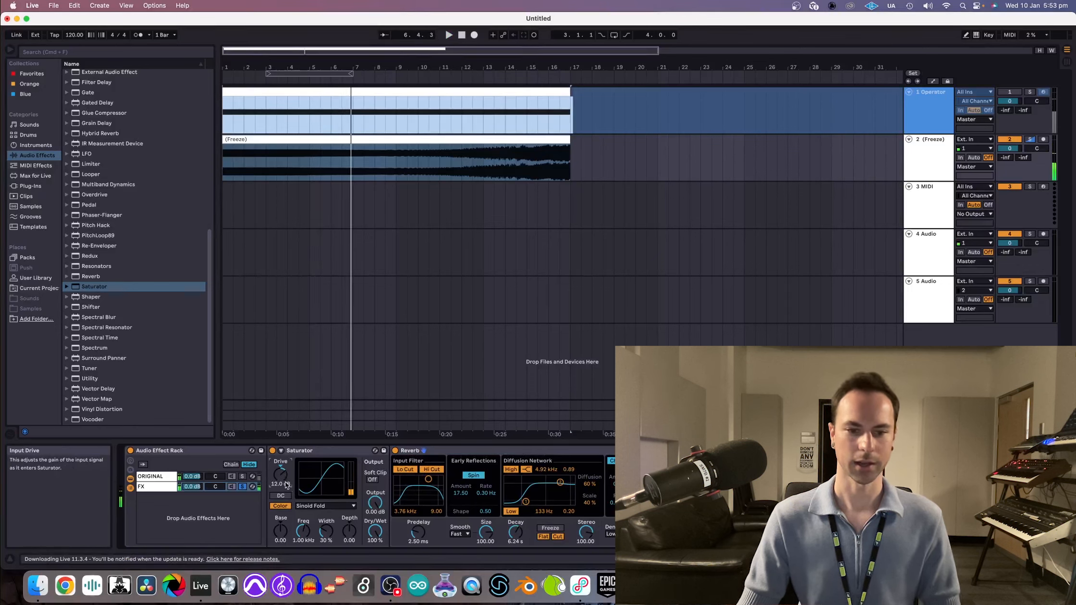
- Automate the Saturator's Drive from 12 dB up to 22 dB and its Output down to about -14.5 dB across the clip, auditioning the result
key("a")
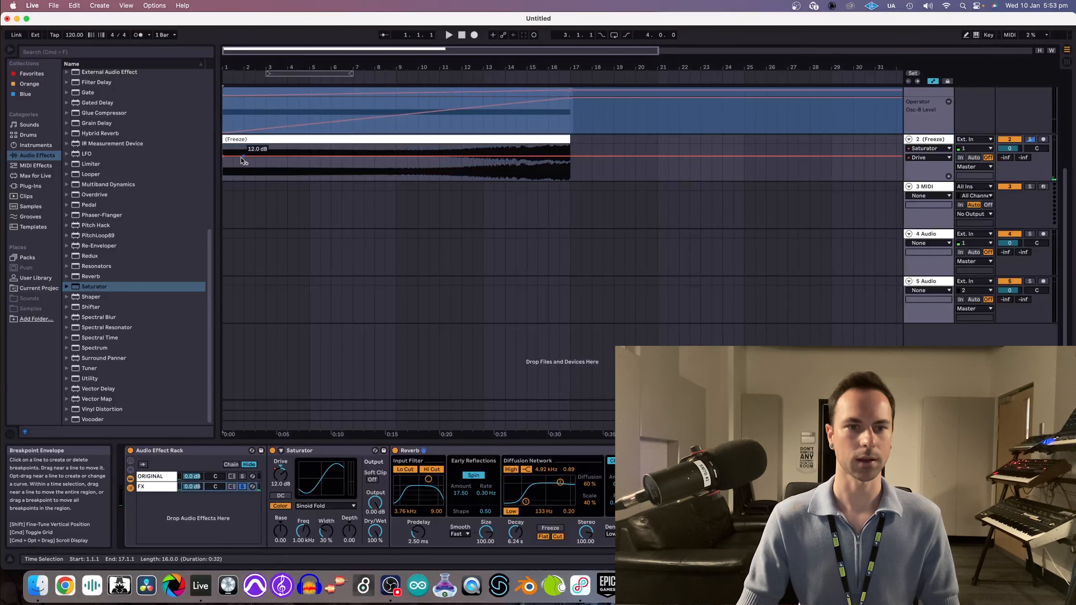
left_click_drag(570, 156, 570, 144)
left_click(537, 170)
key("space")
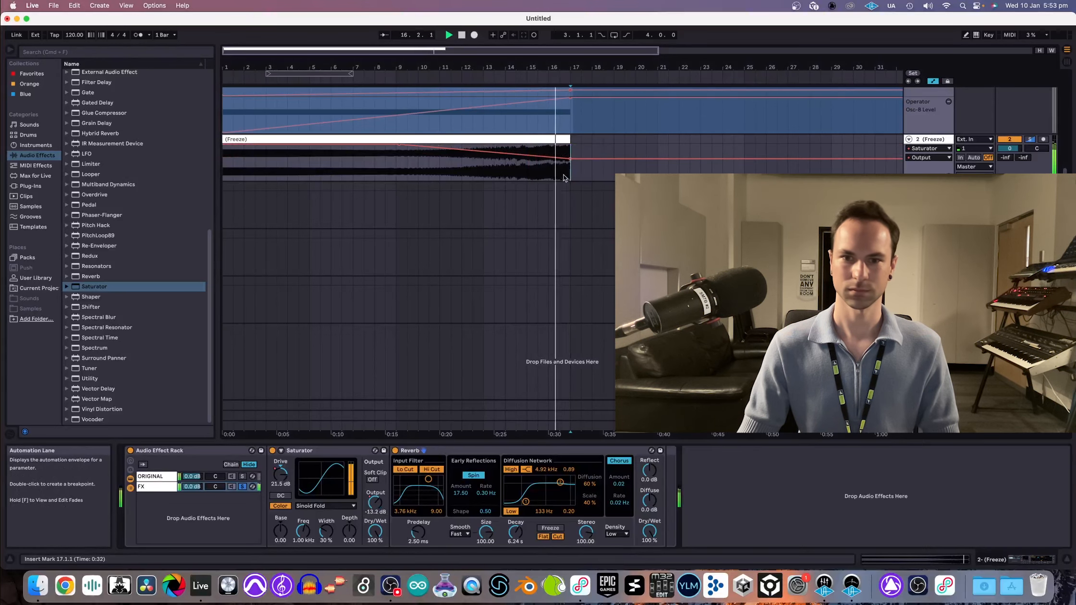
left_click(397, 175)
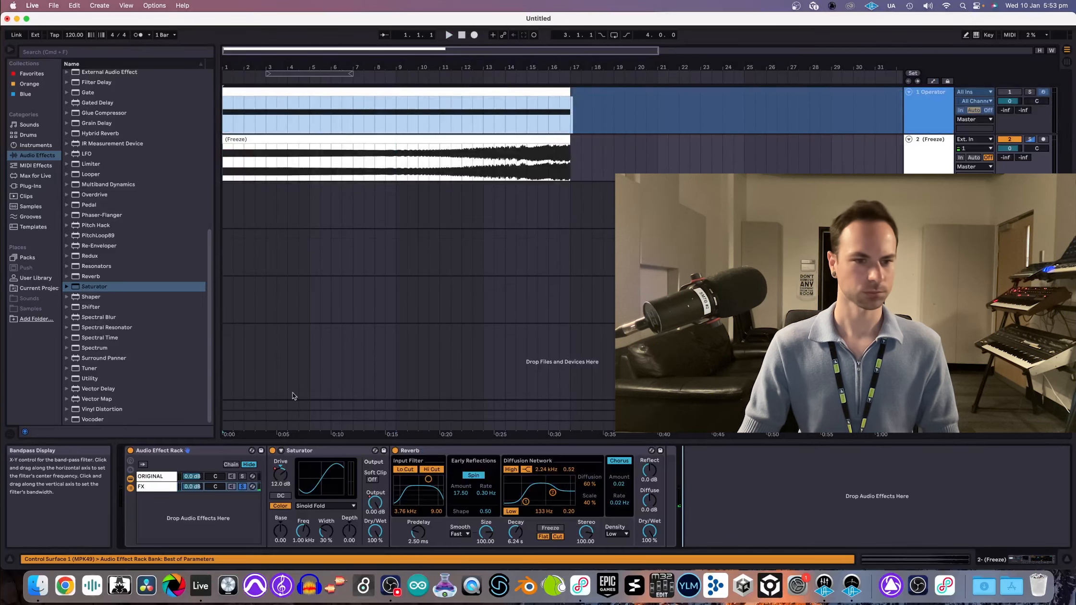
key("space")
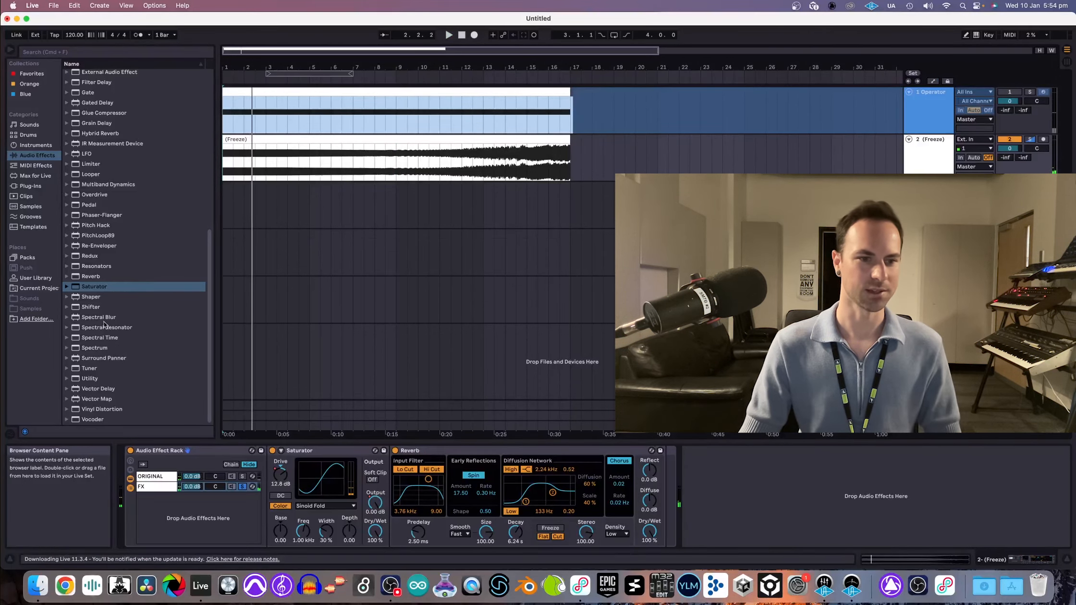
- Add a Gate after the Reverb in the FX chain and sidechain it from track 2 (Freeze), Pre FX
scroll(102, 351, "up", 5)
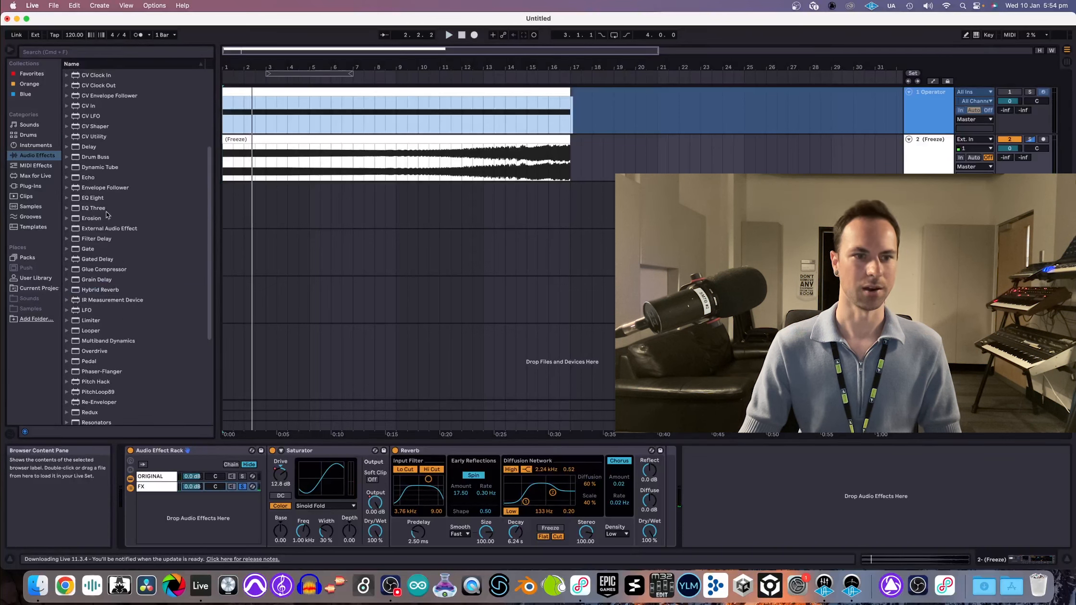
left_click_drag(83, 251, 698, 462)
left_click(680, 451)
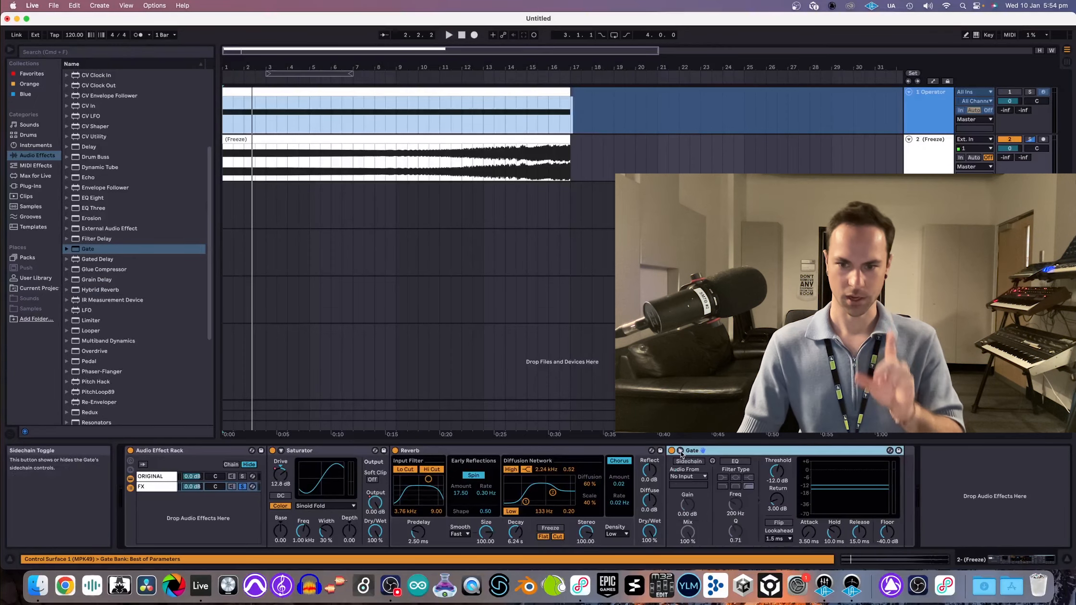
left_click(687, 476)
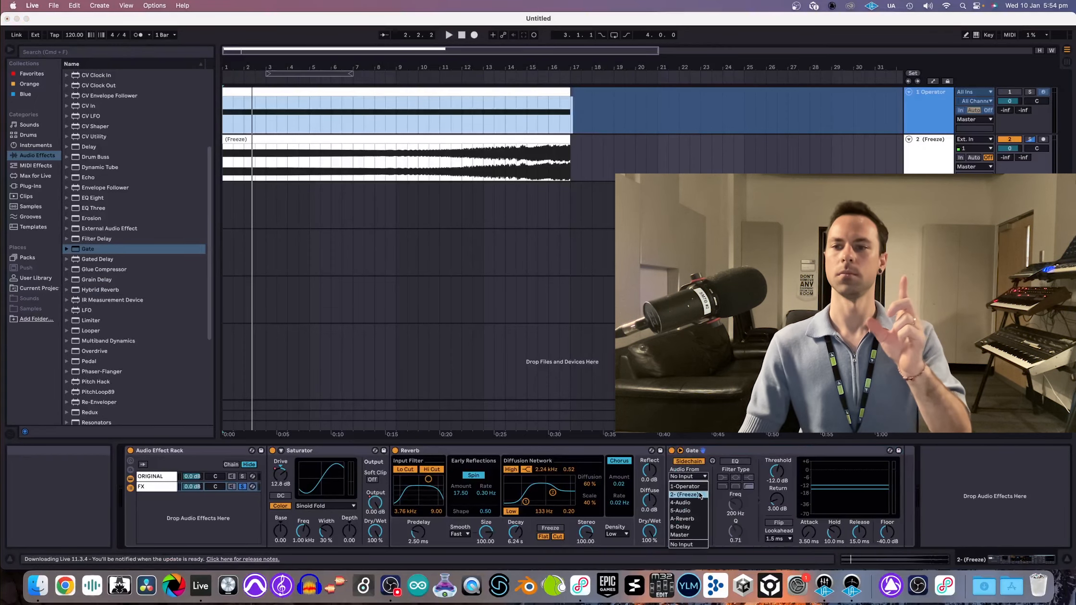
left_click(692, 495)
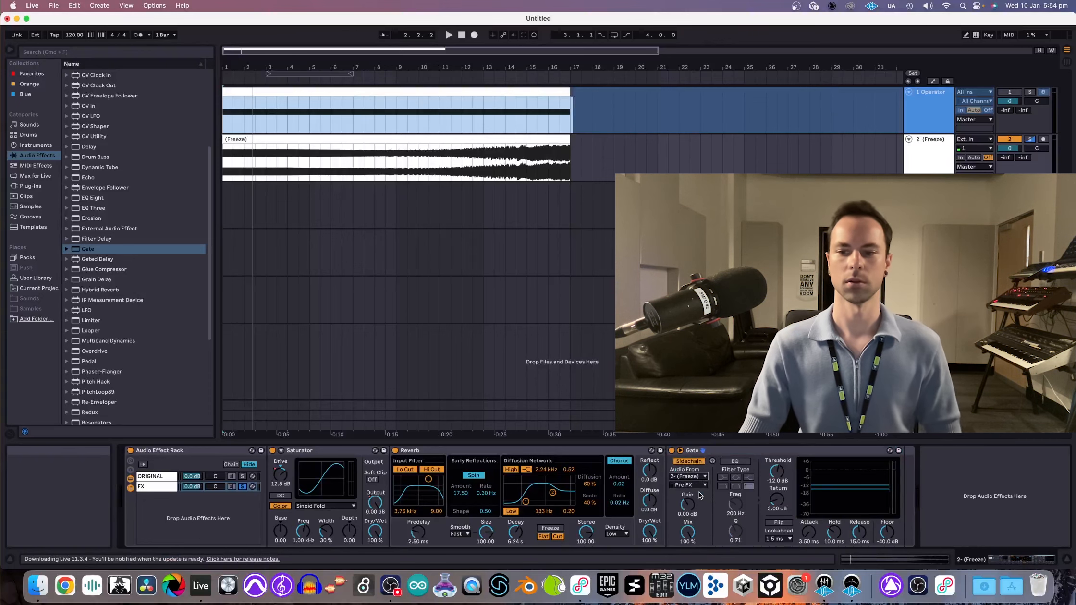
- Set the Gate's Threshold to -26.1 dB during playback
key("space")
left_click_drag(777, 471, 777, 487)
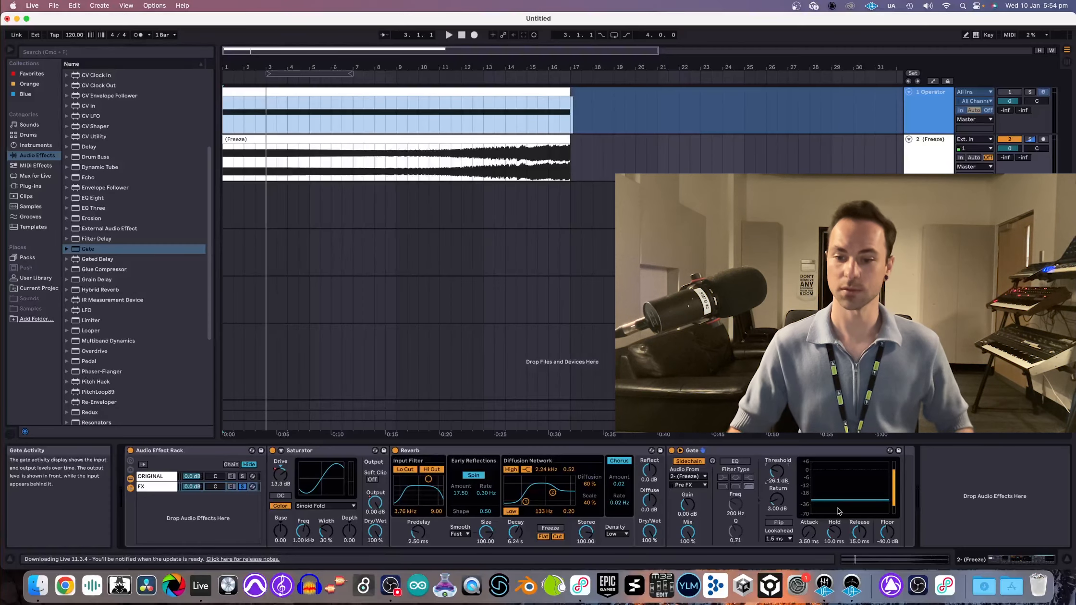
key("space")
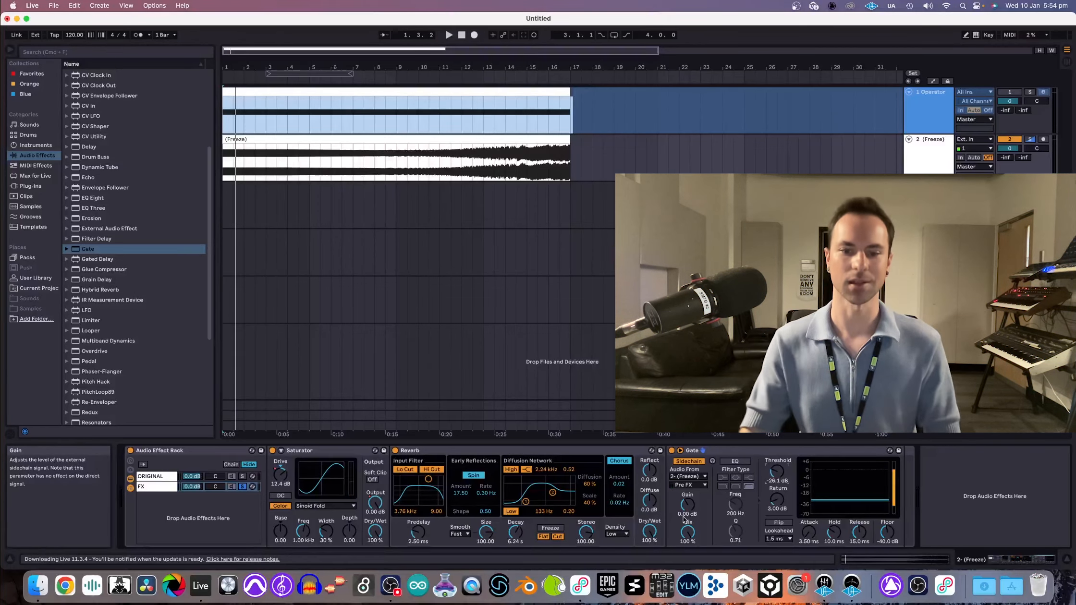
- Lengthen the Reverb's Decay to 14.1 s, auditioning the gated tail while adjusting it
left_click_drag(516, 532, 515, 480)
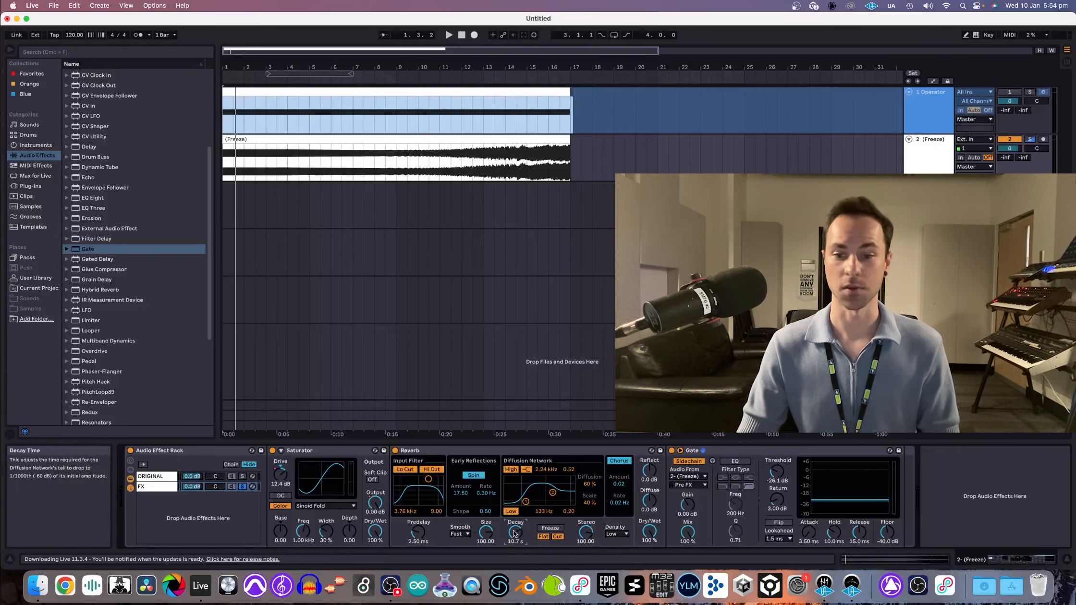
key("space")
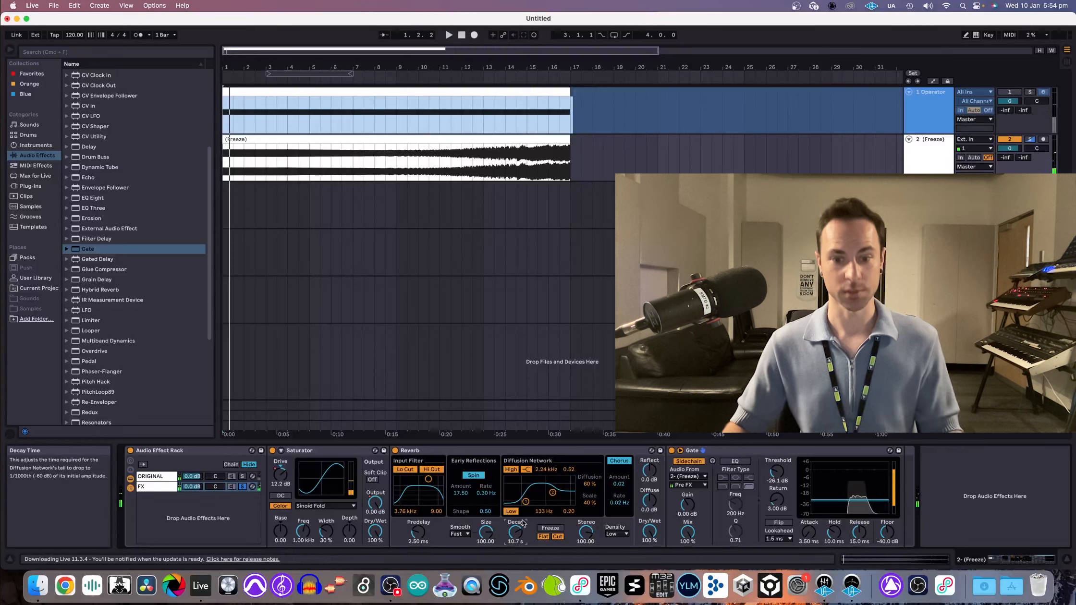
left_click_drag(509, 542, 509, 490)
key("space")
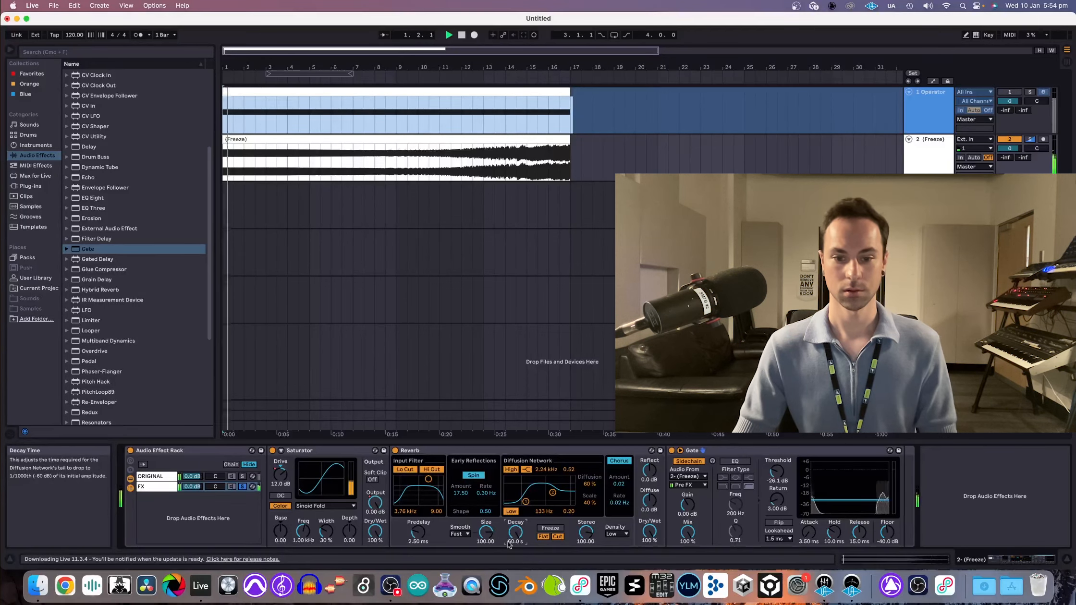
key("space")
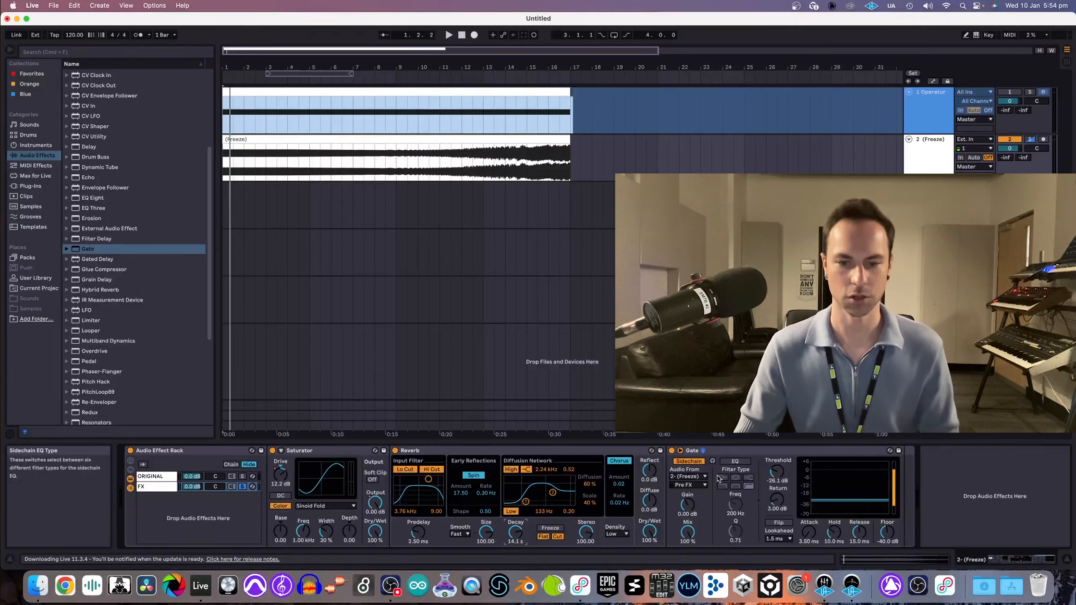
key("space")
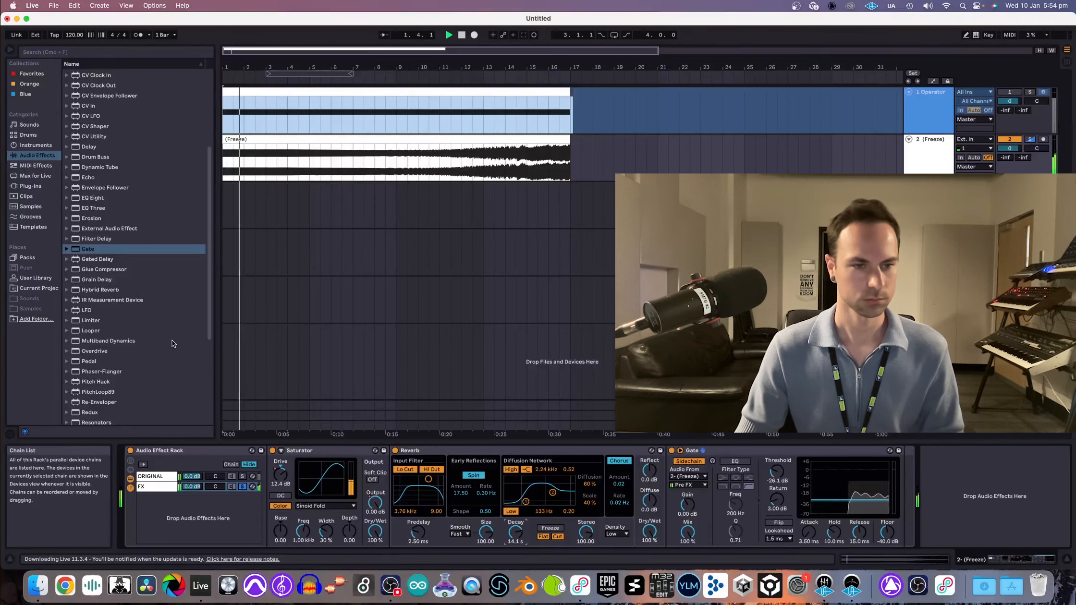
key("space")
- Unsolo the FX chain and lower its chain volume to about -10 dB while both chains play
left_click(242, 486)
left_click(146, 479)
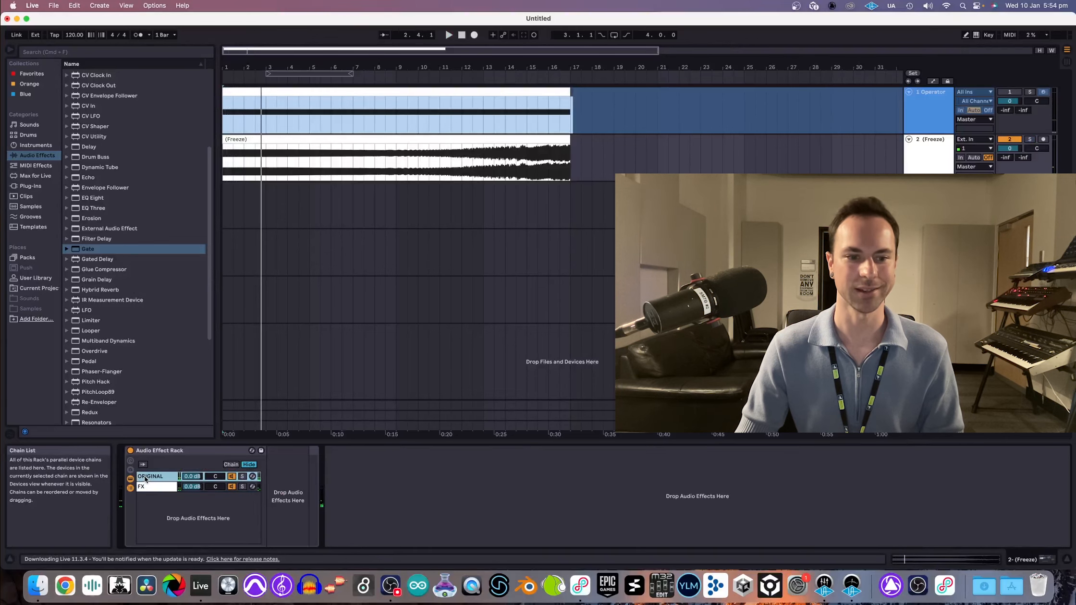
left_click(158, 488)
key("space")
left_click_drag(192, 487, 192, 496)
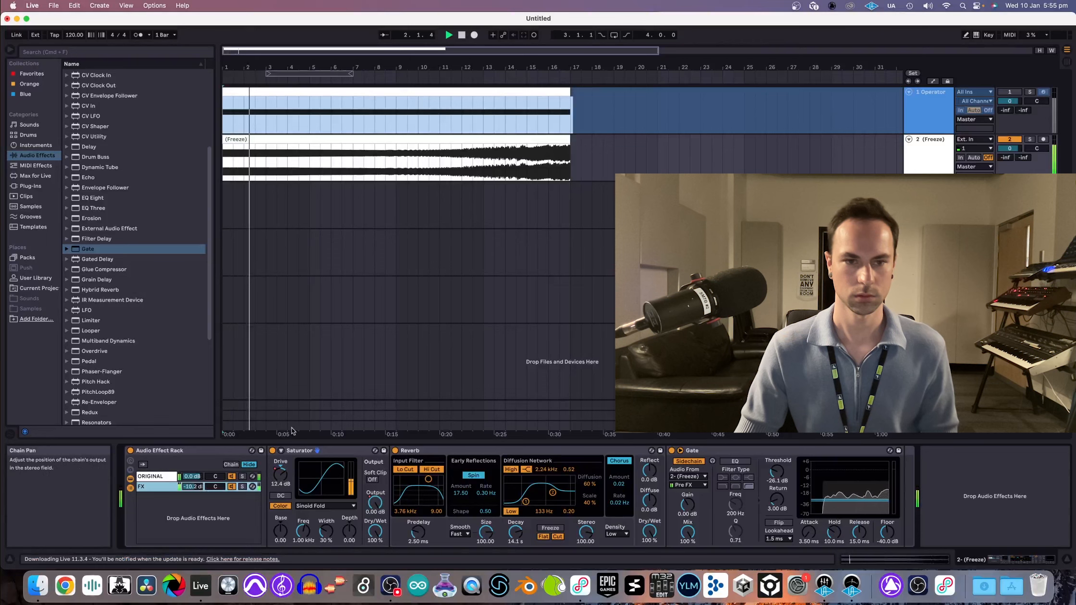
- Automate the FX chain volume to rise to -1.0 dB at the end of the clip and audition the ending
key("a")
left_click(309, 159)
left_click_drag(335, 159, 570, 150)
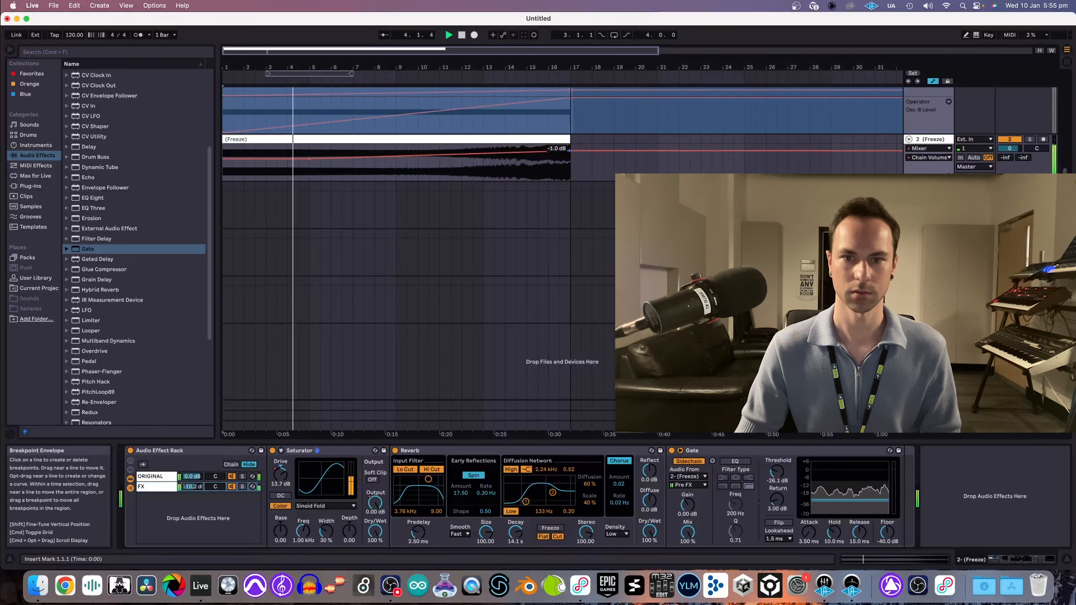
left_click(517, 170)
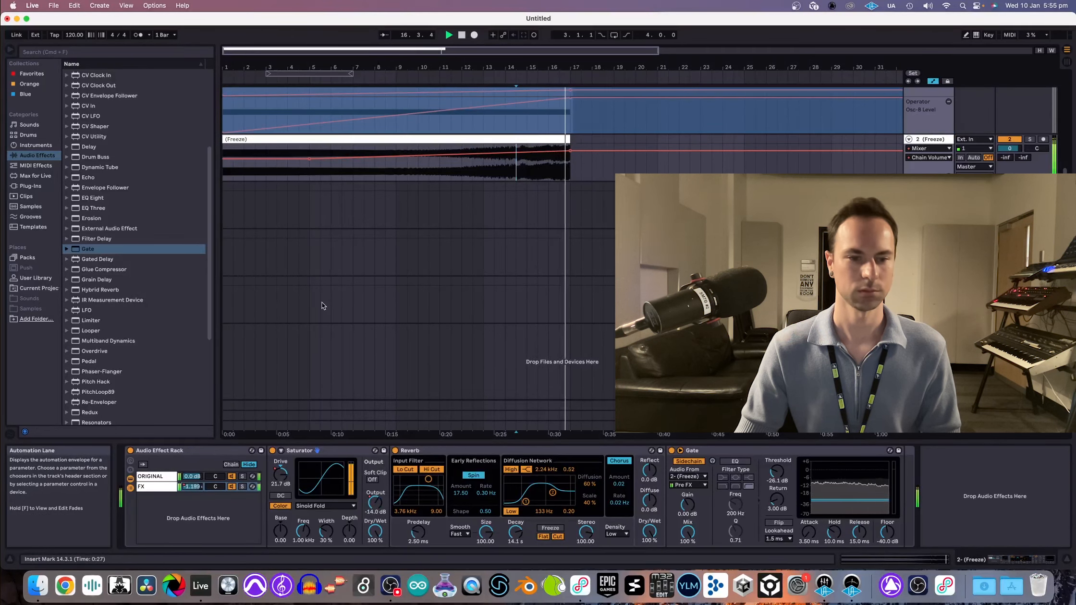
key("space")
key("a")
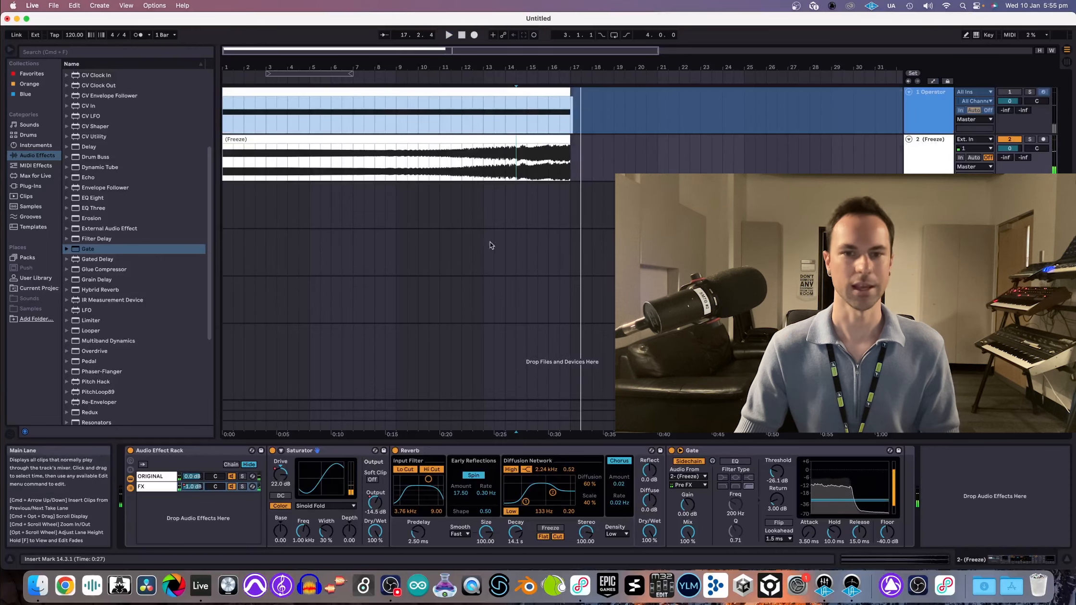
- Freeze track 2 and copy its frozen clip from bar 1 onto the empty audio track below as rendered audio
left_click(232, 173)
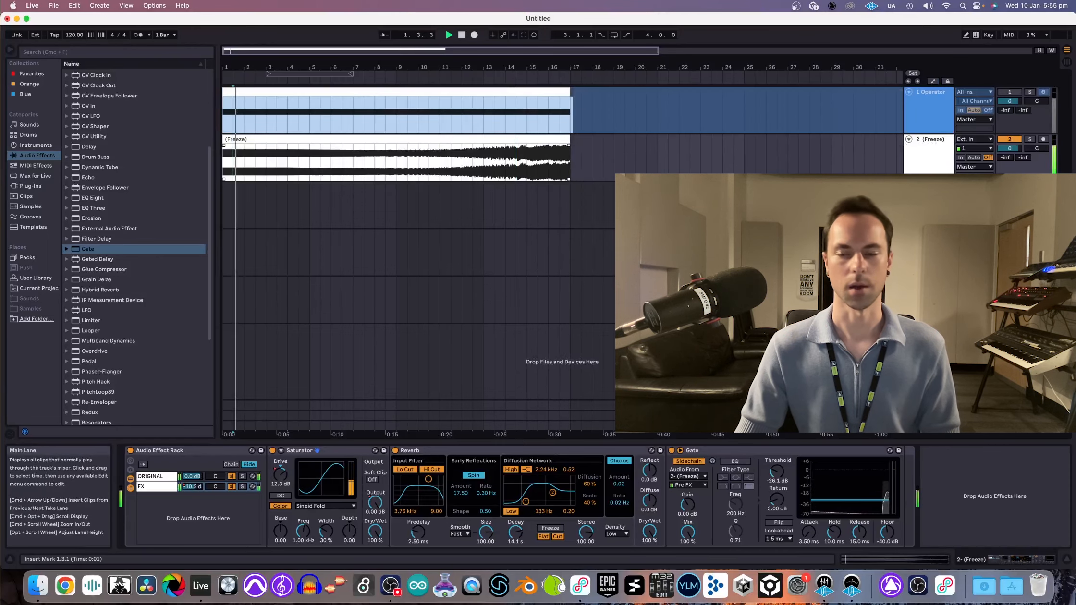
key("space")
right_click(938, 157)
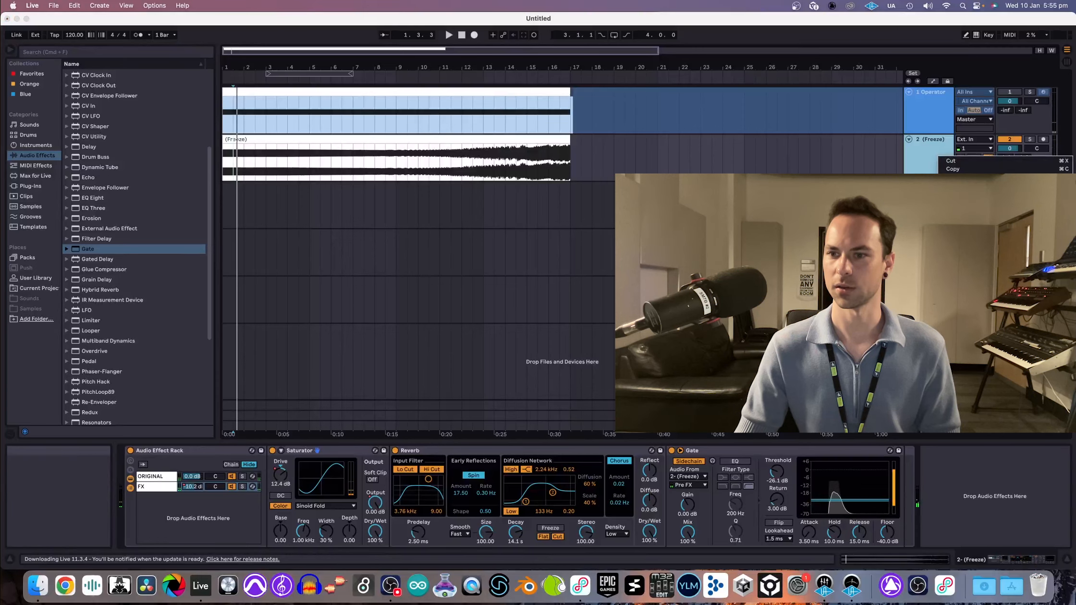
left_click(963, 245)
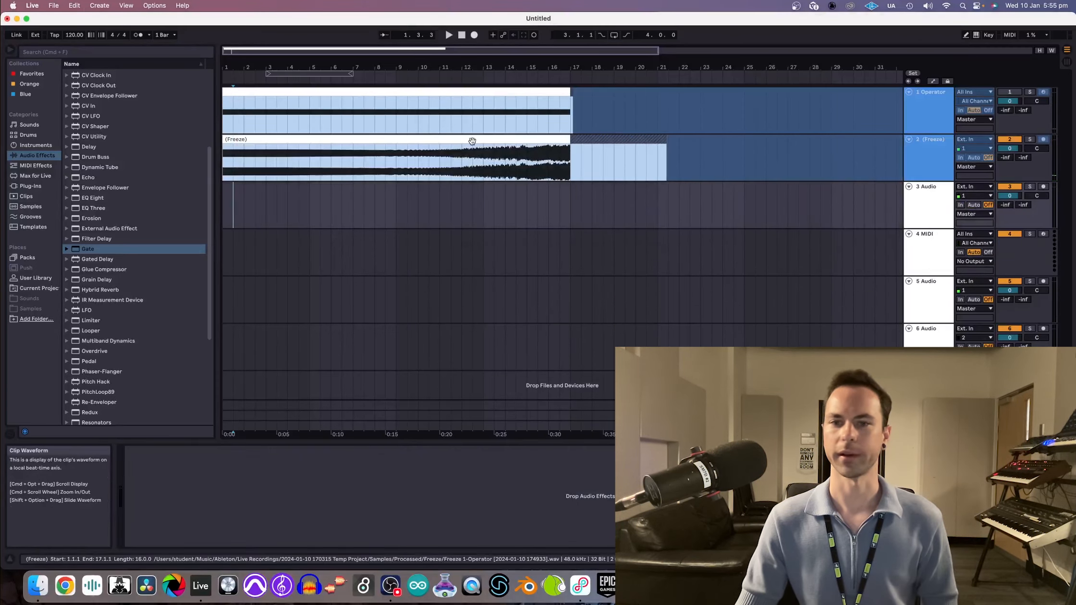
left_click(472, 140)
left_click_drag(444, 141, 464, 185)
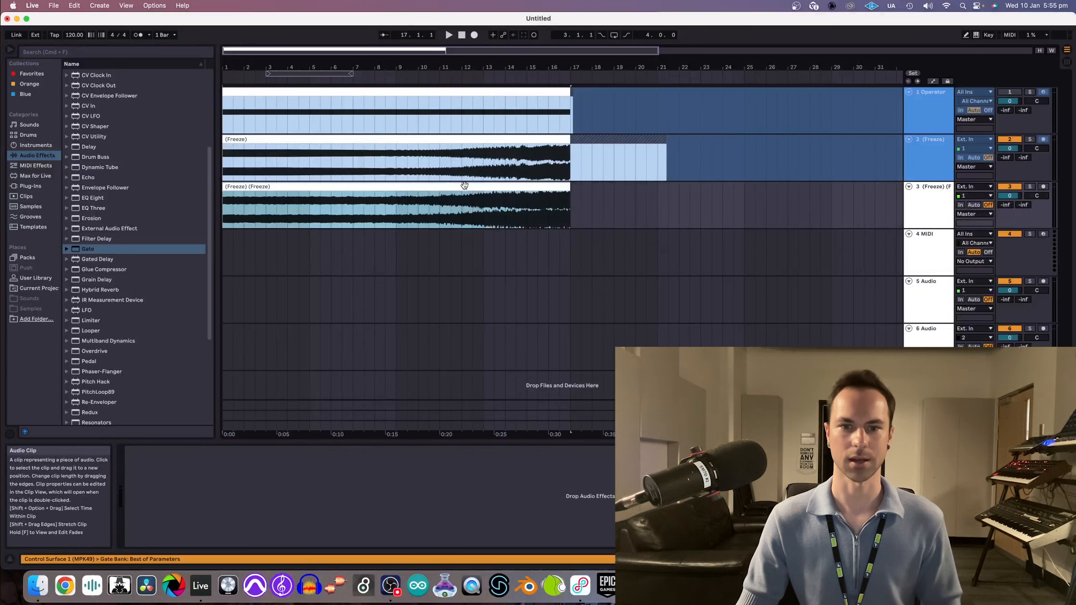
- Solo track 3 with the rendered clip, enlarge its track height, and play the clip from the start
left_click(1030, 187)
left_click(1009, 140)
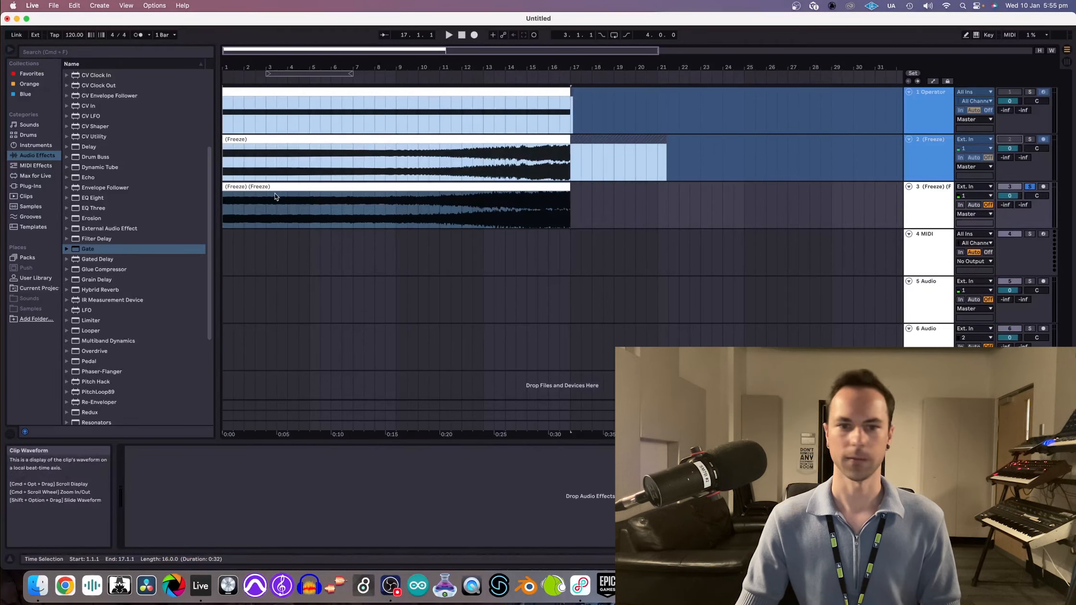
left_click_drag(922, 229, 923, 420)
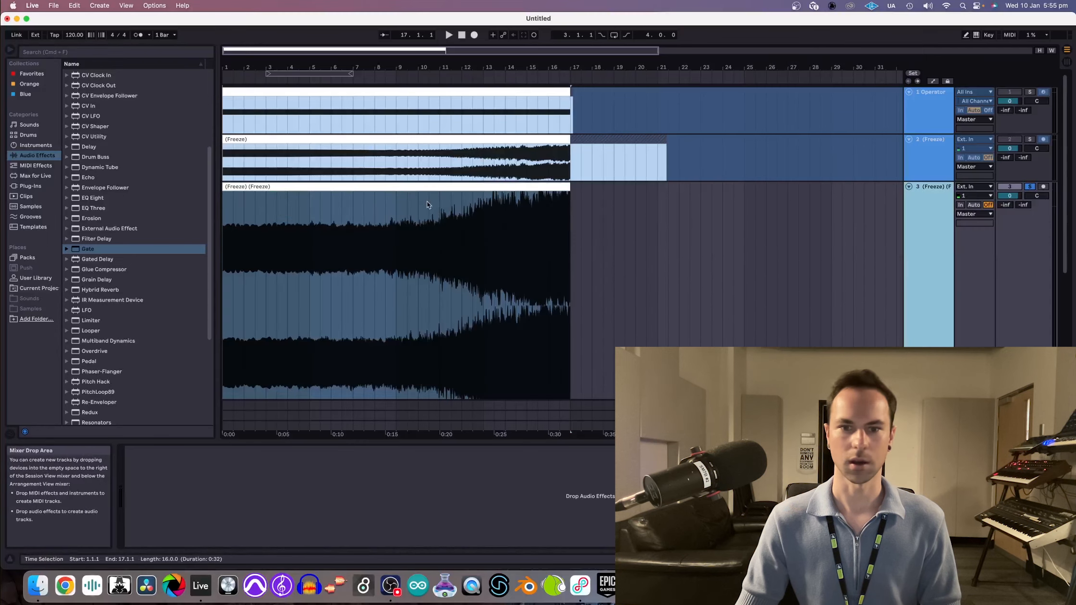
left_click(428, 205)
key("space")
scroll(384, 216, "down", 5)
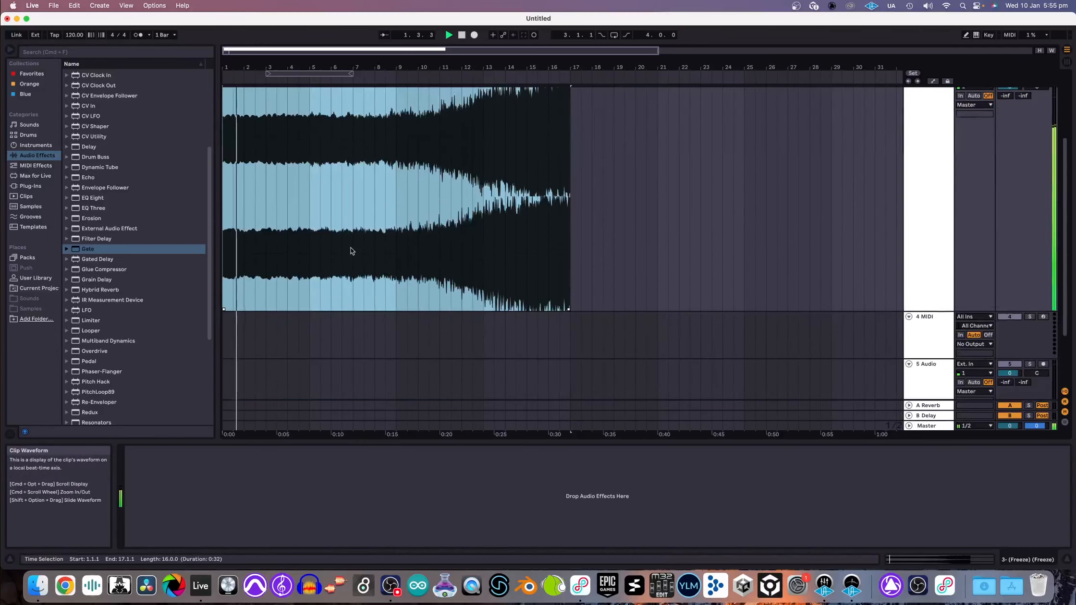
- Review the frozen device chain on track 2 and place the insert marker at the end of the rendered clip on track 3
scroll(349, 247, "up", 2)
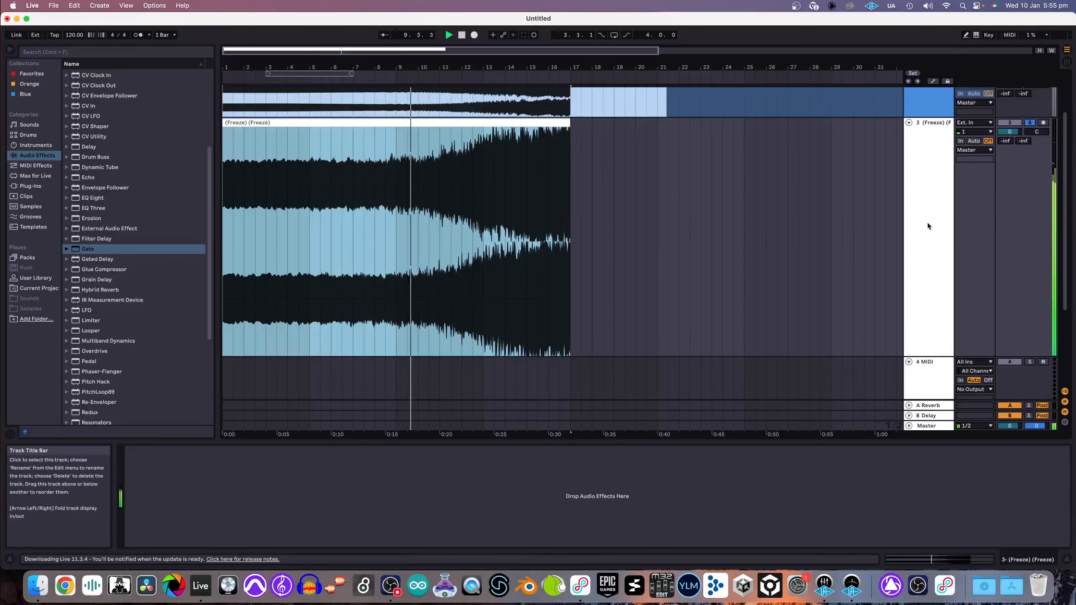
left_click(934, 113)
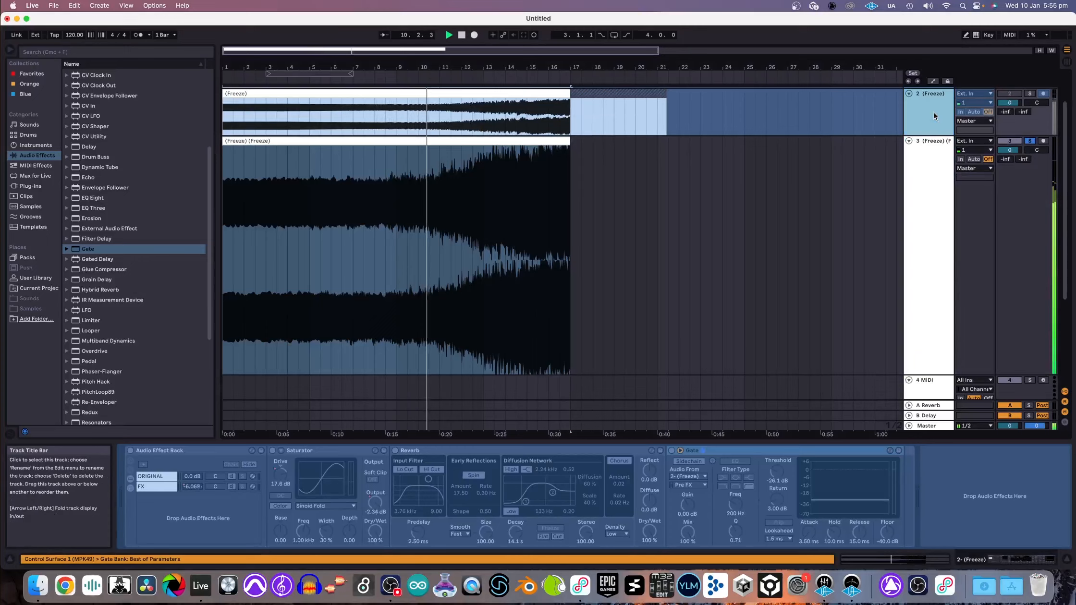
left_click(939, 192)
left_click(563, 220)
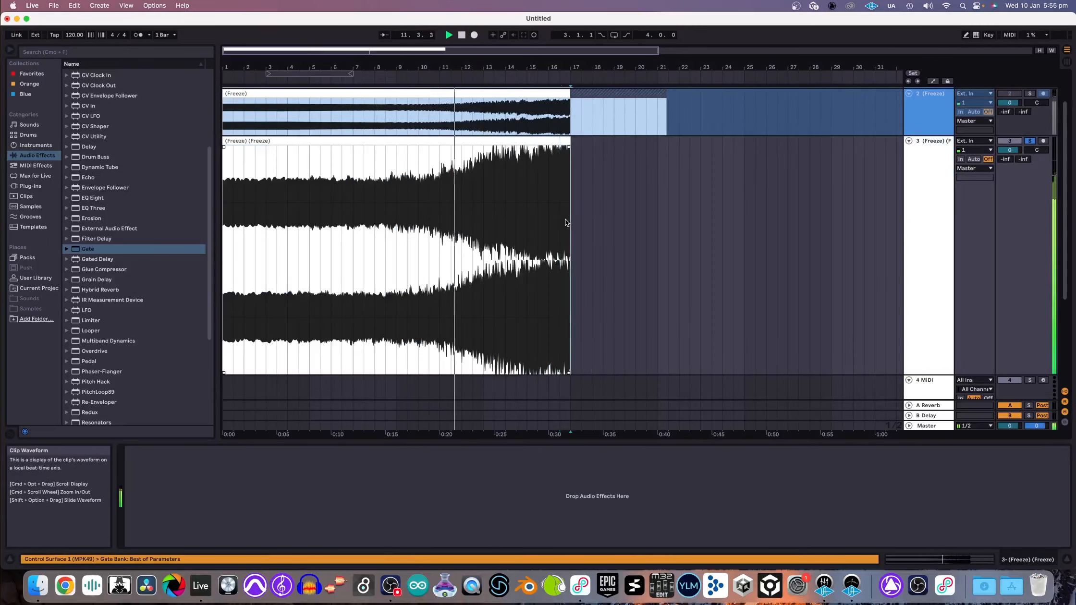
left_click(565, 222)
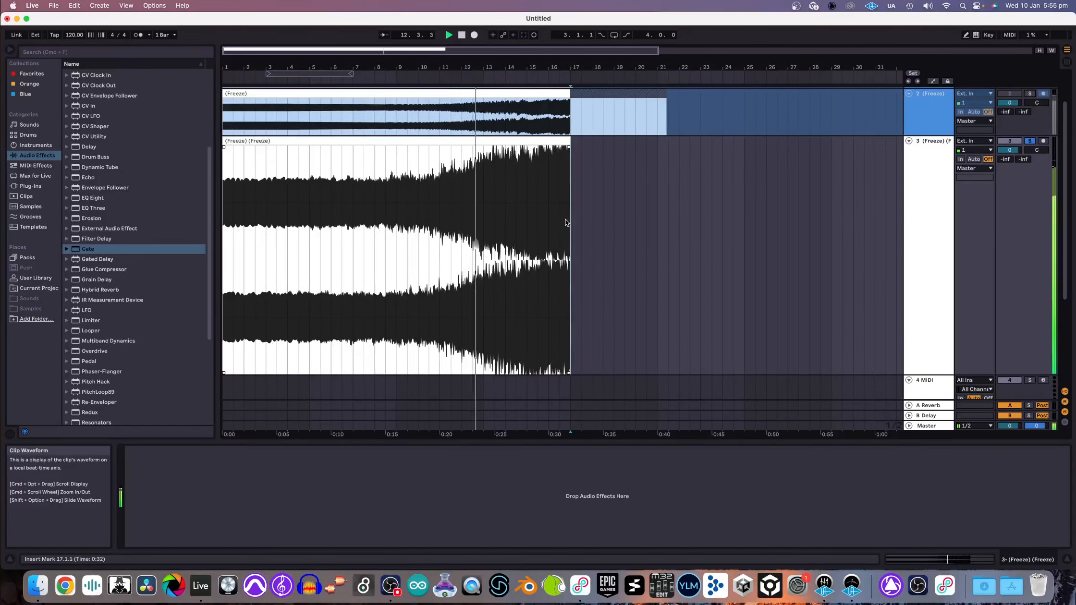